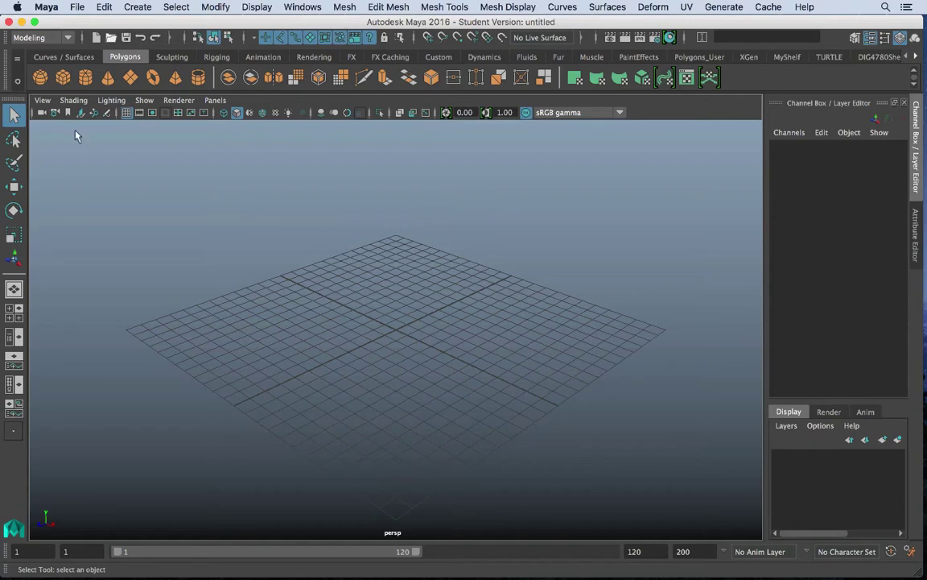
# - Create a polygon cube, scale it uniformly to about 8.8, and move it along Z to about 7.6
pyautogui.click(62, 77)
pyautogui.press('r')
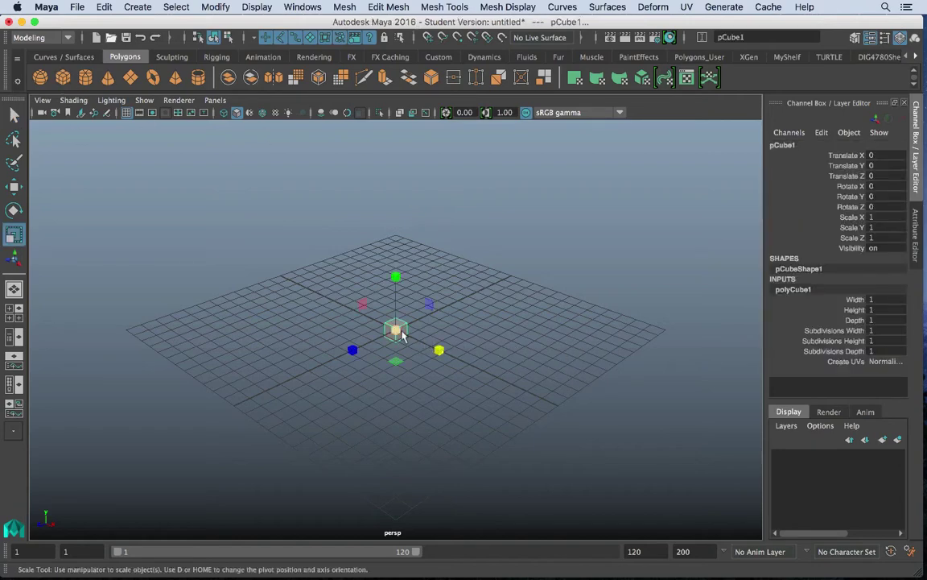
pyautogui.moveTo(401, 331); pyautogui.dragTo(508, 328)
pyautogui.press('w')
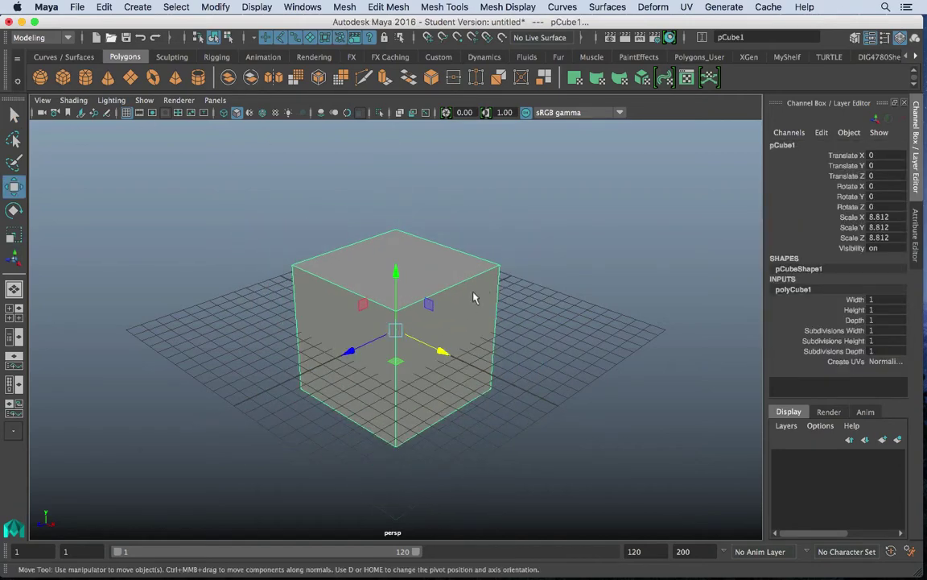
pyautogui.moveTo(351, 347); pyautogui.dragTo(251, 372)
pyautogui.keyDown('alt'); pyautogui.moveTo(440, 321); pyautogui.dragTo(540, 311); pyautogui.keyUp('alt')
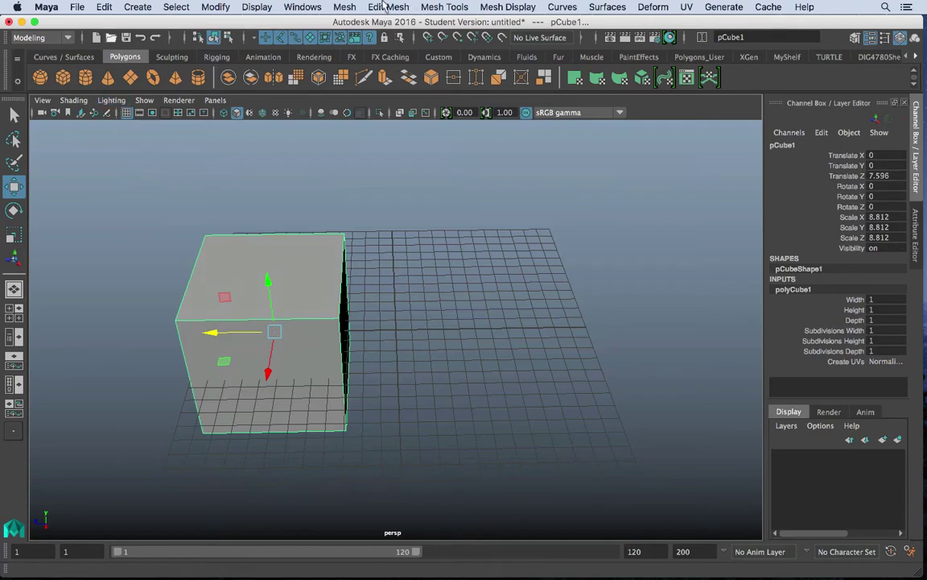
pyautogui.click(380, 7)
pyautogui.moveTo(346, 6)
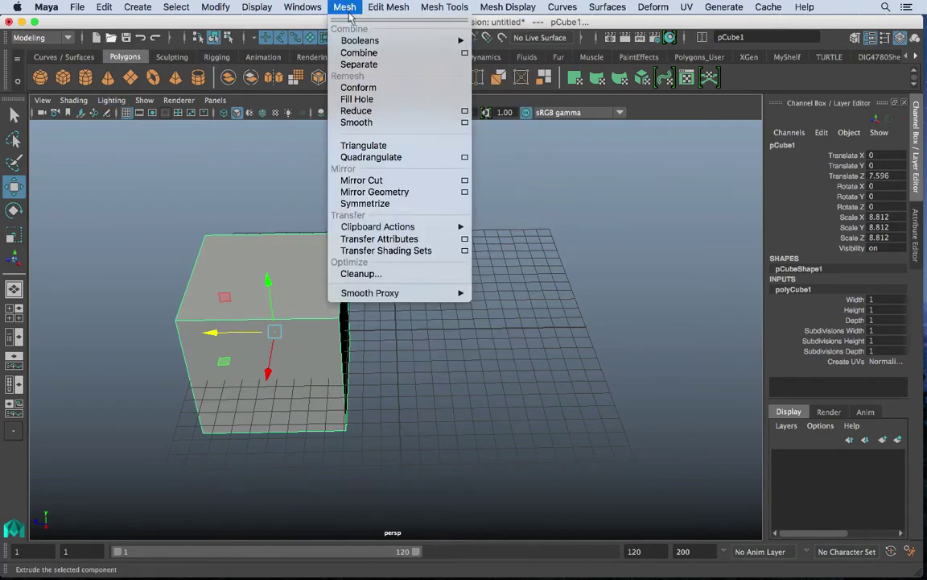
pyautogui.moveTo(403, 41)
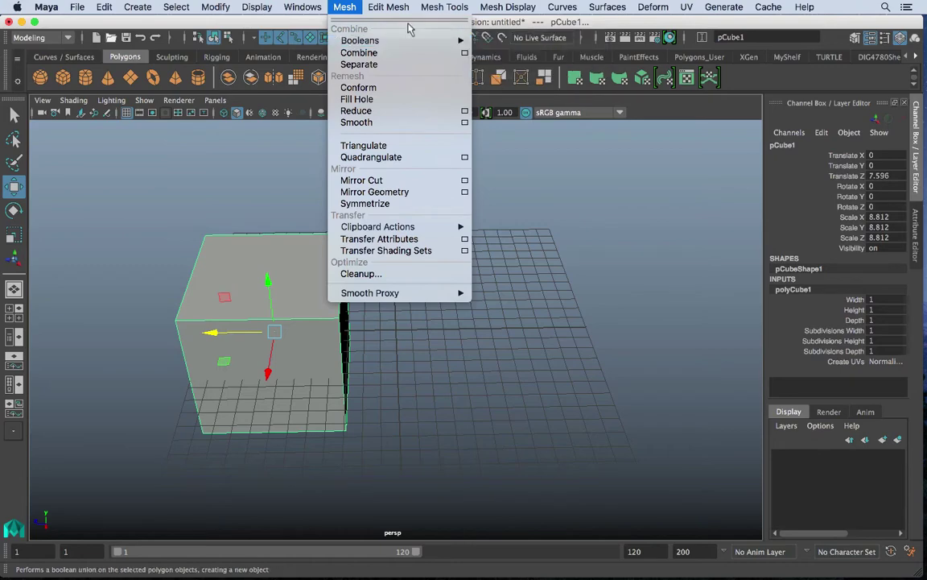
pyautogui.click(133, 160)
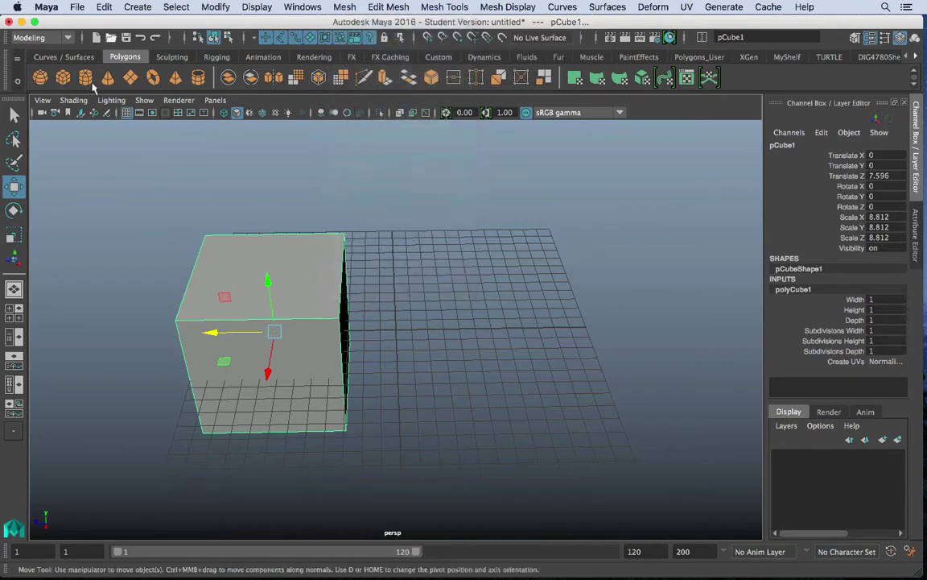
# - Create a polygon cylinder scaled uniformly to about 2.8 and sink it into the cube's top at about Y 5.4, Z 7.5
pyautogui.click(86, 78)
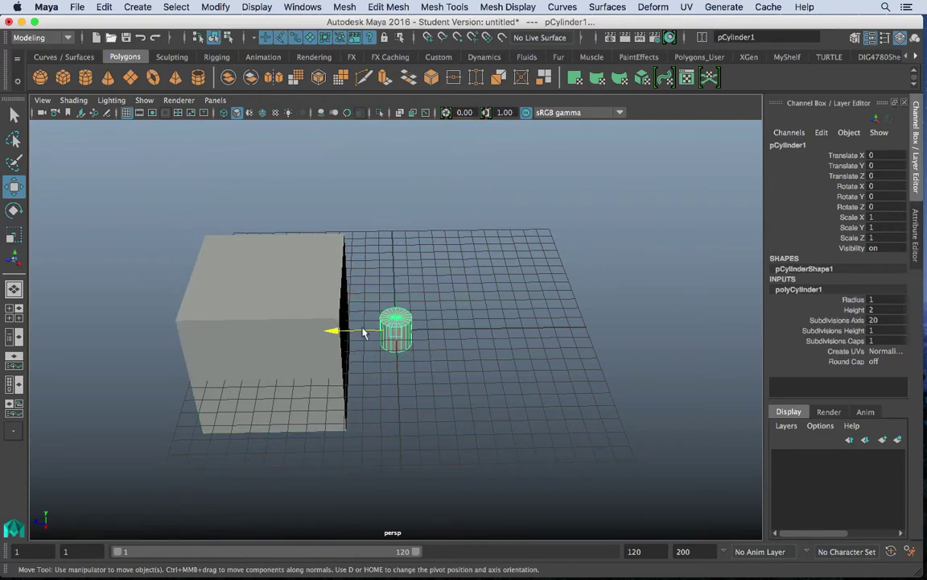
pyautogui.press('r')
pyautogui.moveTo(364, 332); pyautogui.dragTo(534, 337)
pyautogui.press('w')
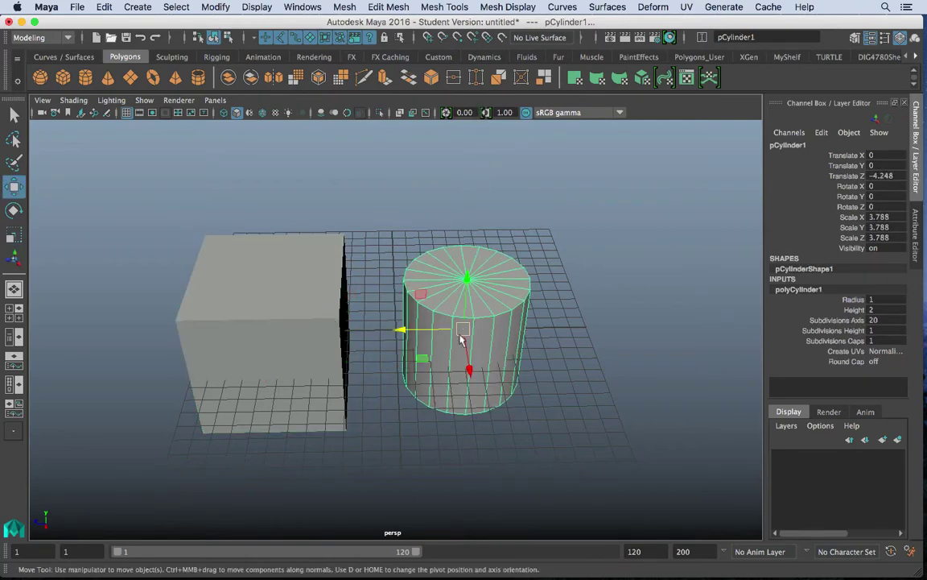
pyautogui.moveTo(435, 332); pyautogui.dragTo(248, 327)
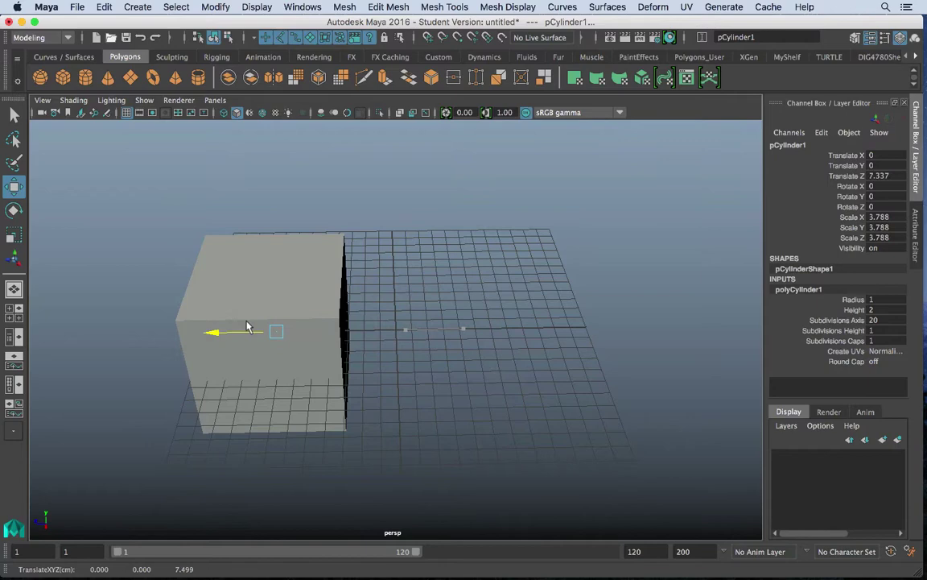
pyautogui.moveTo(274, 288); pyautogui.dragTo(235, 256)
pyautogui.press('r')
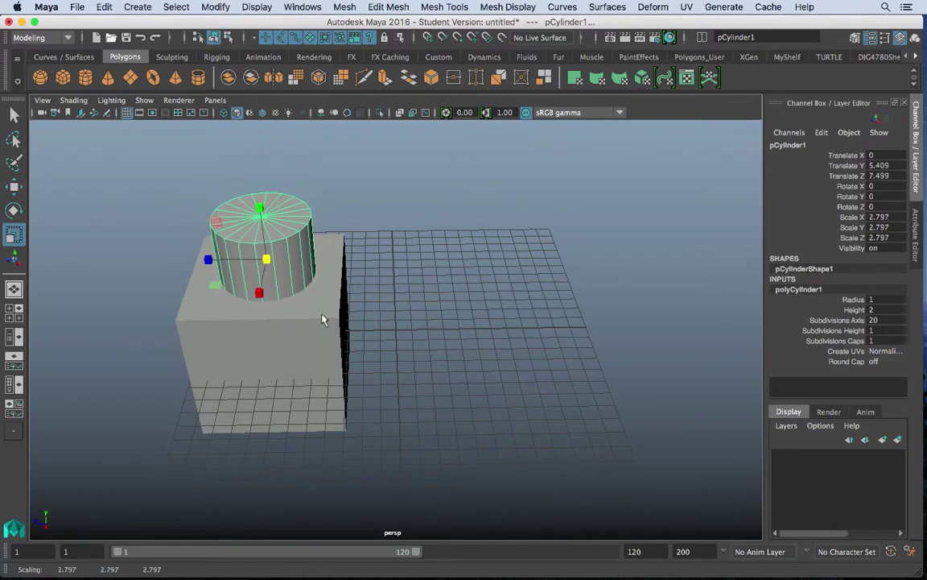
# - Try a Boolean Difference with the cylinder selected first and the cube second
pyautogui.keyDown('shift'); pyautogui.click(321, 318); pyautogui.keyUp('shift')
pyautogui.click(388, 6)
pyautogui.moveTo(359, 40)
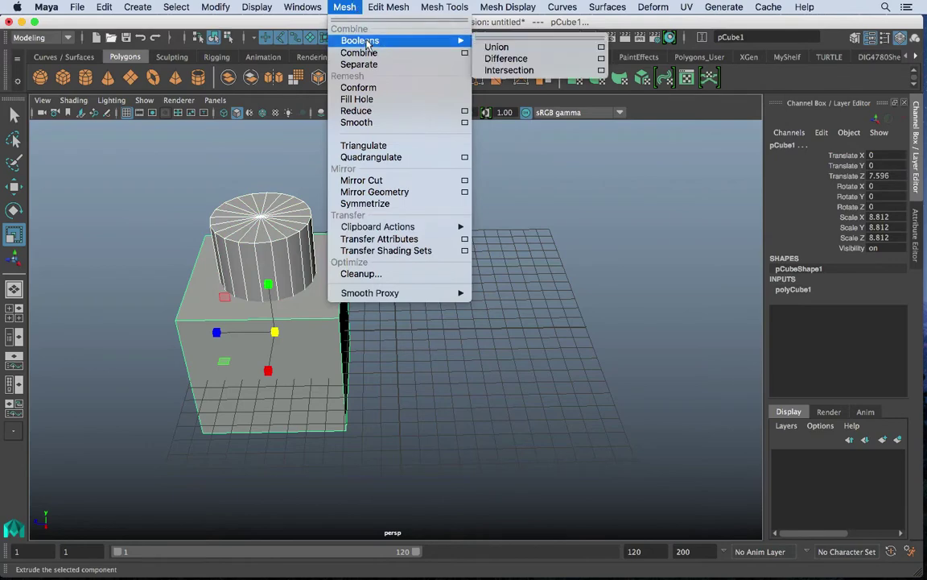
pyautogui.click(506, 59)
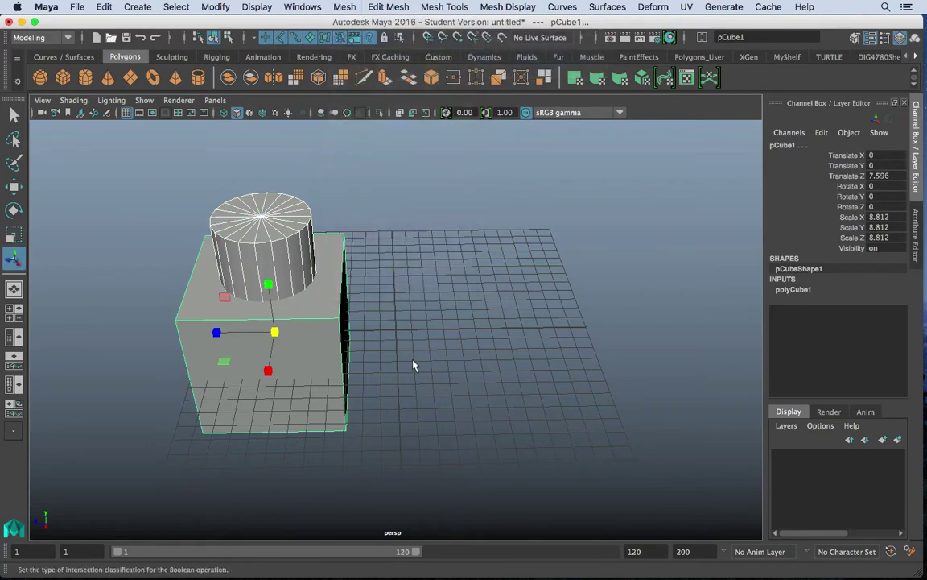
pyautogui.press('z')
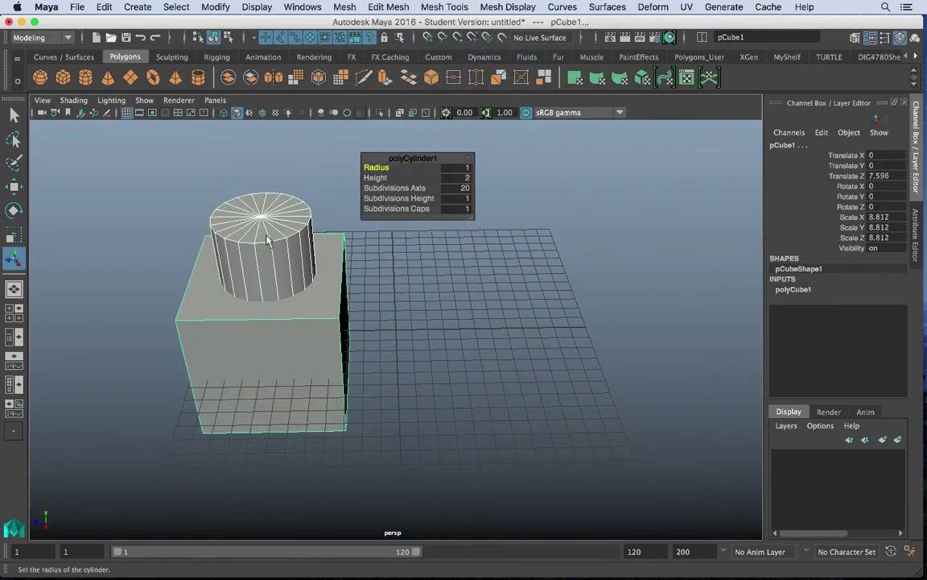
# - Subtract the cylinder from the cube with a Boolean Difference, selecting the cube first and the cylinder second
pyautogui.click(267, 240)
pyautogui.keyDown('shift'); pyautogui.click(291, 334); pyautogui.keyUp('shift')
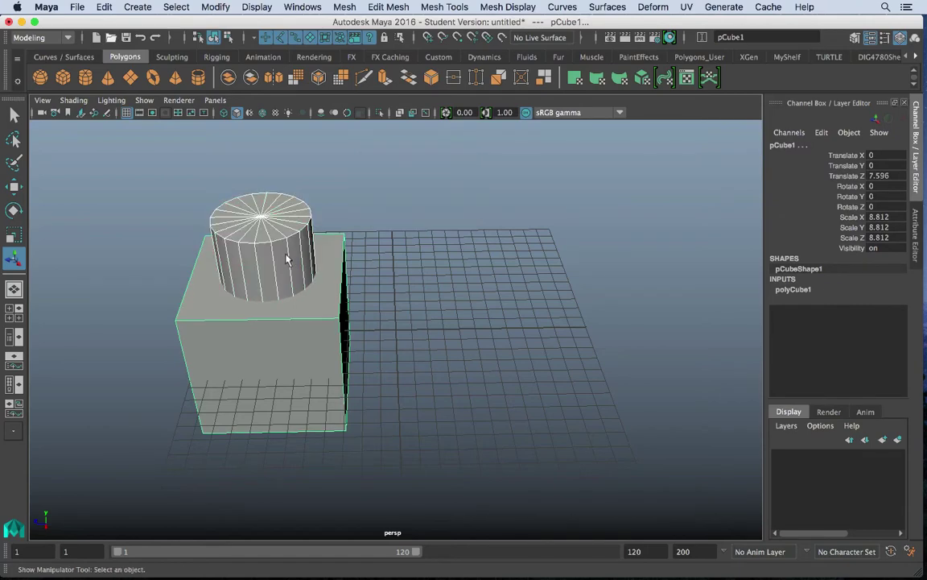
pyautogui.click(288, 260)
pyautogui.keyDown('shift'); pyautogui.click(286, 315); pyautogui.keyUp('shift')
pyautogui.click(279, 275)
pyautogui.keyDown('shift'); pyautogui.click(276, 269); pyautogui.keyUp('shift')
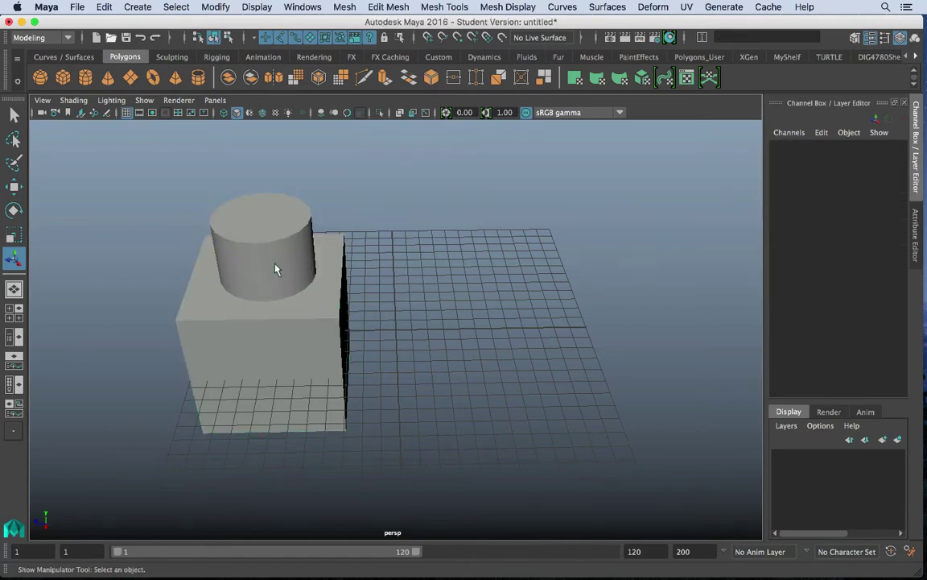
pyautogui.click(272, 281)
pyautogui.click(285, 337)
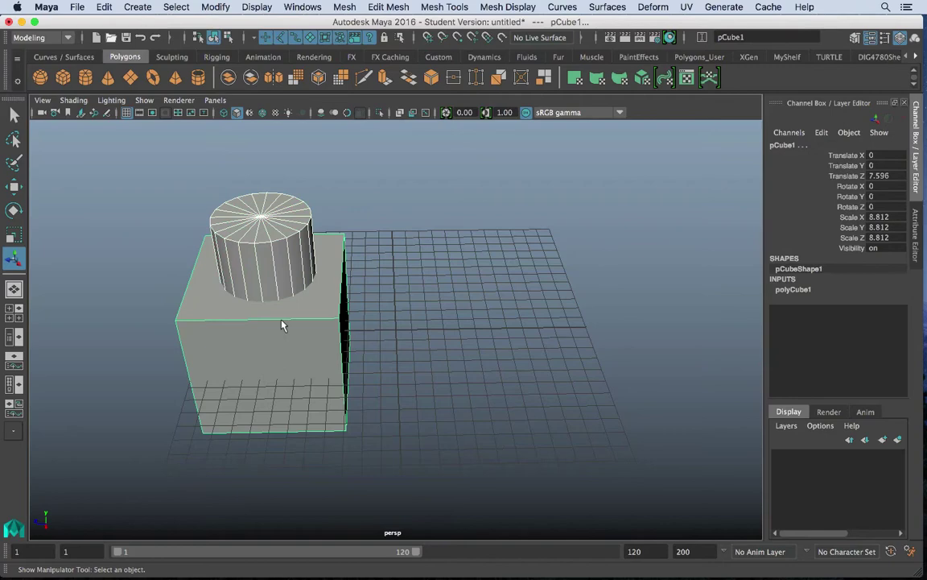
pyautogui.click(277, 261)
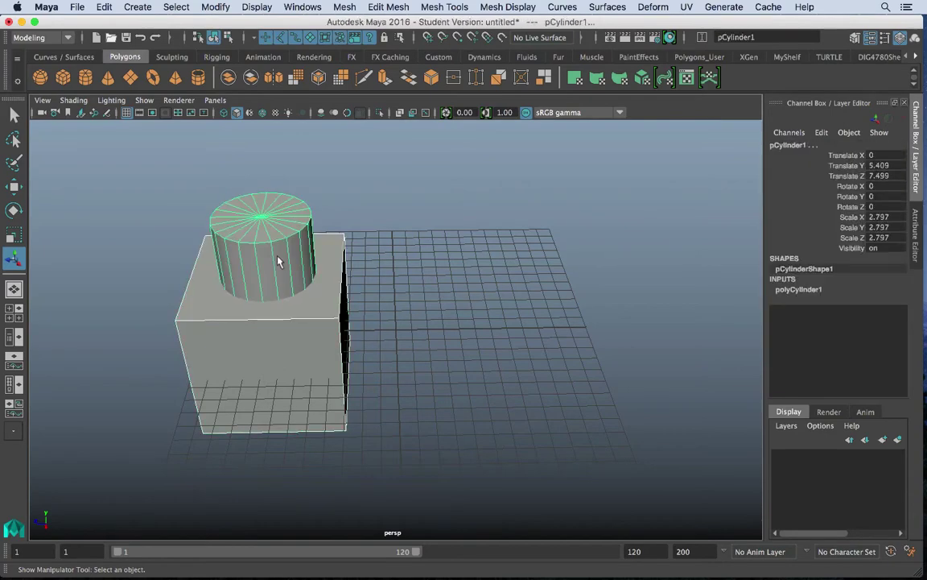
pyautogui.click(388, 6)
pyautogui.moveTo(344, 7)
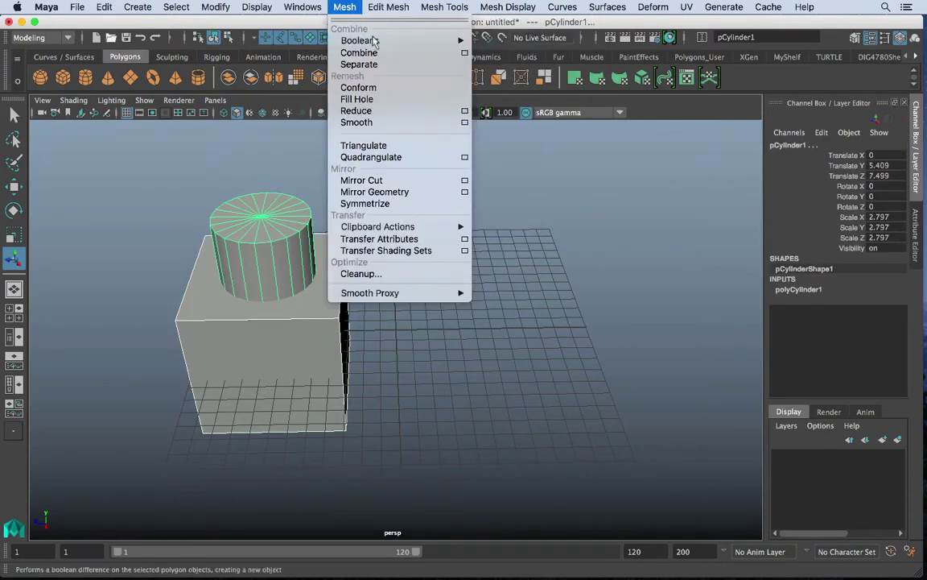
pyautogui.moveTo(419, 41)
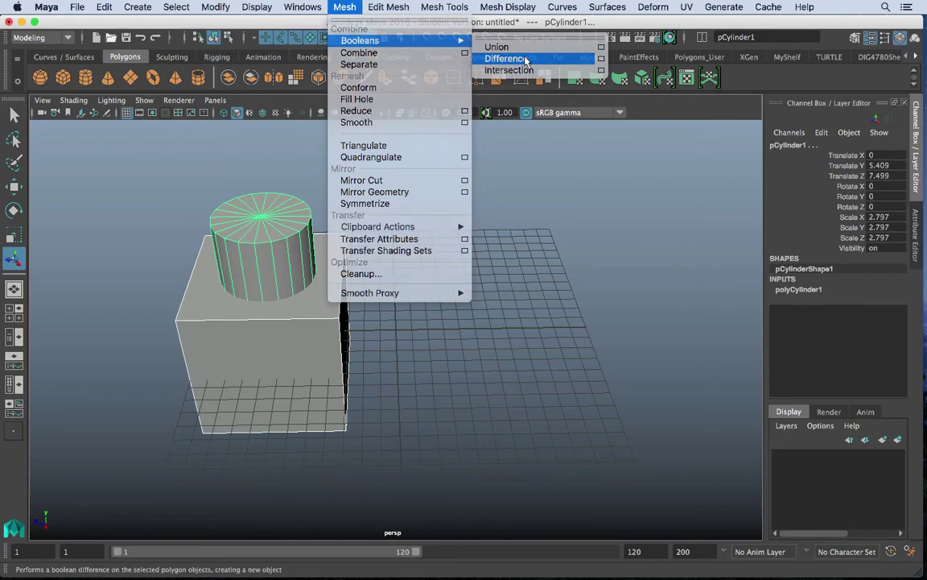
pyautogui.click(510, 58)
pyautogui.click(383, 352)
# - Turn on wireframe on shaded and inspect the edges around the circular recess in the cube's top
pyautogui.keyDown('alt'); pyautogui.moveTo(354, 258); pyautogui.dragTo(319, 307); pyautogui.keyUp('alt')
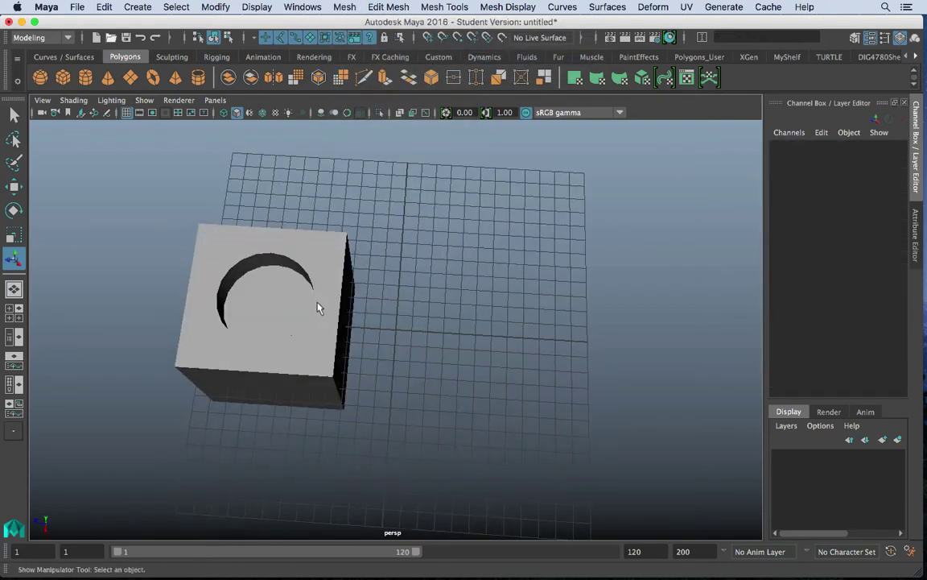
pyautogui.scroll(-2, 380, 292)
pyautogui.keyDown('alt'); pyautogui.moveTo(380, 291); pyautogui.dragTo(436, 293, button='middle'); pyautogui.keyUp('alt')
pyautogui.keyDown('alt'); pyautogui.moveTo(436, 293); pyautogui.dragTo(640, 371, button='right'); pyautogui.keyUp('alt')
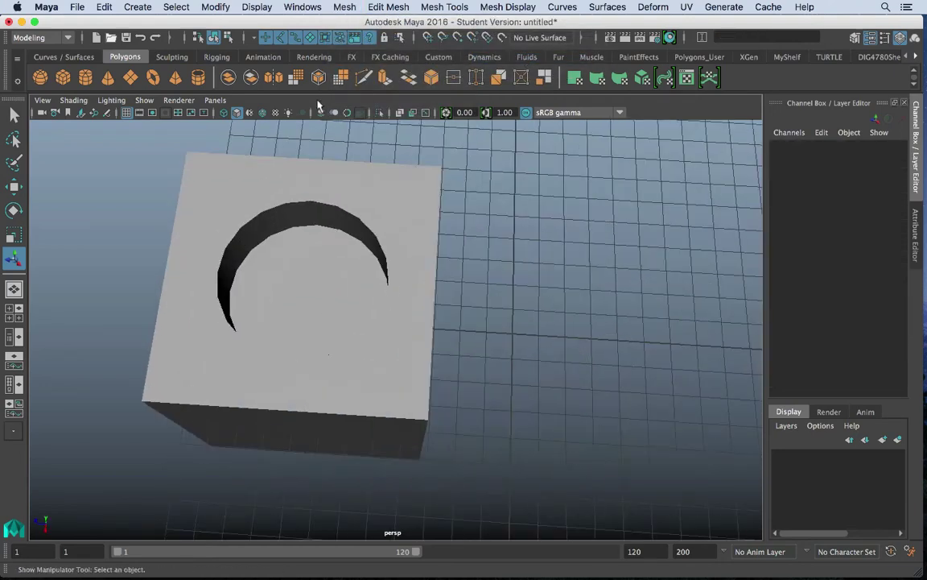
pyautogui.click(262, 113)
pyautogui.moveTo(363, 242)
pyautogui.keyDown('alt'); pyautogui.mouseDown()
pyautogui.moveTo(536, 346)
pyautogui.moveTo(548, 313)
pyautogui.moveTo(286, 337)
pyautogui.mouseUp(); pyautogui.keyUp('alt')
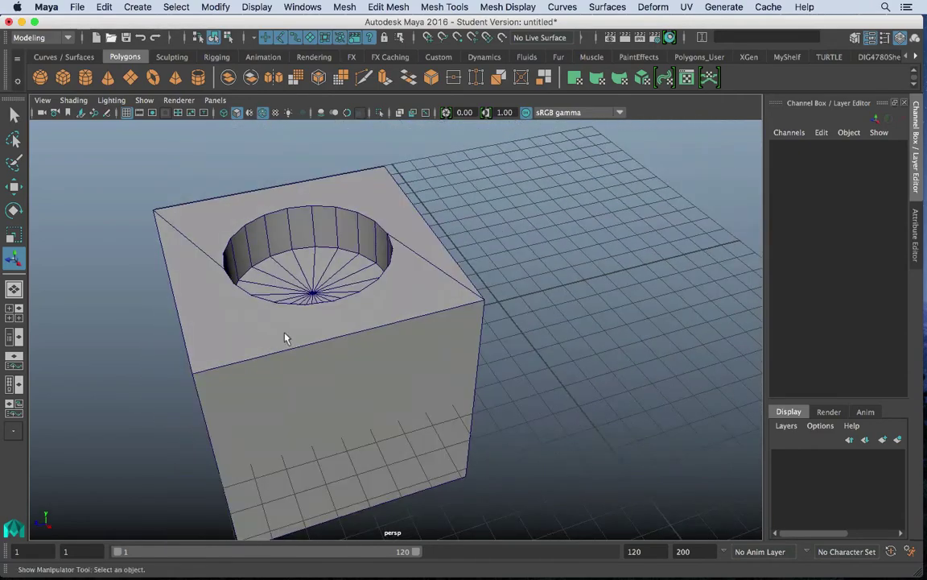
pyautogui.keyDown('alt'); pyautogui.moveTo(347, 348); pyautogui.dragTo(352, 300); pyautogui.keyUp('alt')
# - Preview the cube with the recess as a smoothed mesh and return it to unsmoothed display
pyautogui.click(352, 300)
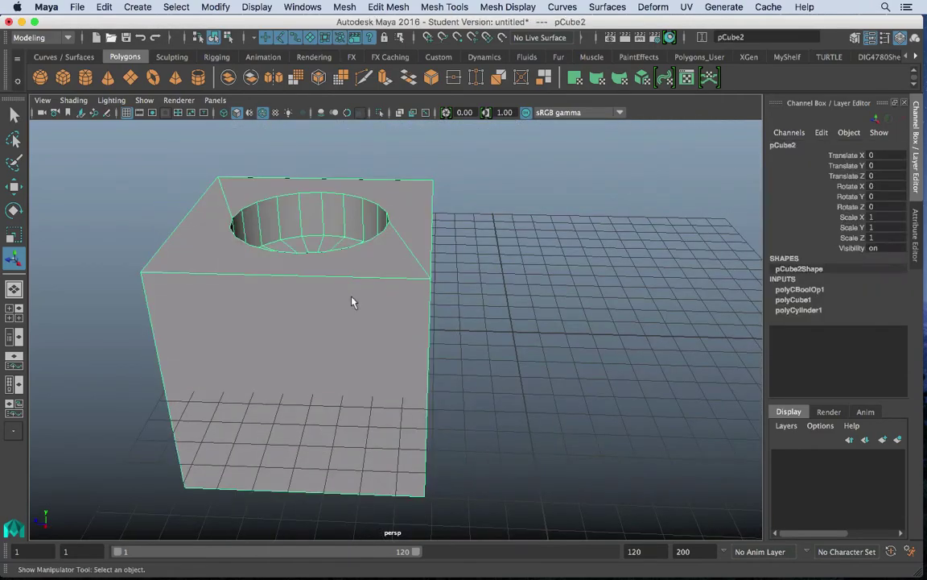
pyautogui.press('3')
pyautogui.click(532, 301)
pyautogui.keyDown('alt'); pyautogui.moveTo(532, 300); pyautogui.dragTo(575, 302); pyautogui.keyUp('alt')
pyautogui.click(388, 316)
pyautogui.press('1')
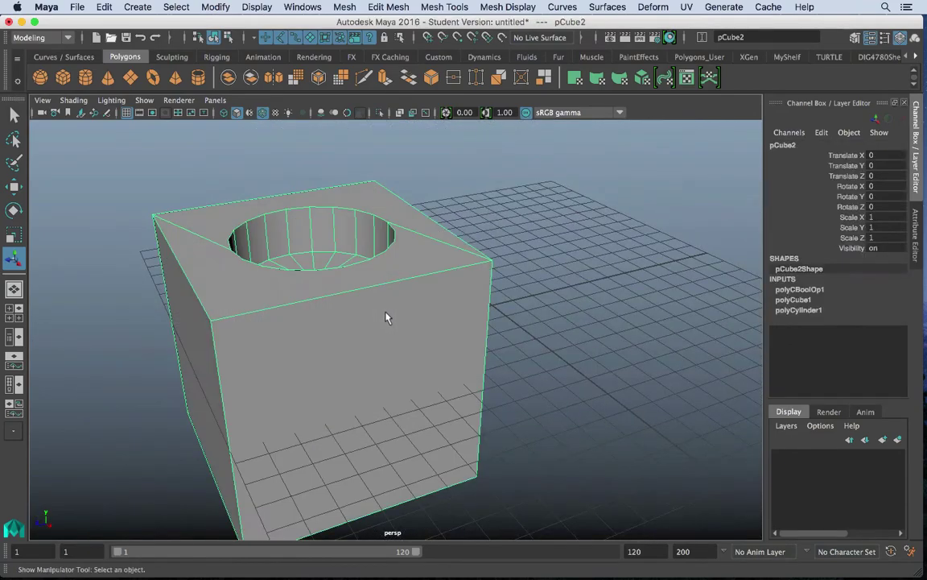
# - Undo the Boolean Difference and delete the separate cylinder above the cube
pyautogui.keyDown('alt'); pyautogui.moveTo(409, 288); pyautogui.dragTo(324, 279); pyautogui.keyUp('alt')
pyautogui.press('super+z')
pyautogui.press('super+z')
pyautogui.press('super+z')
pyautogui.press('super+z')
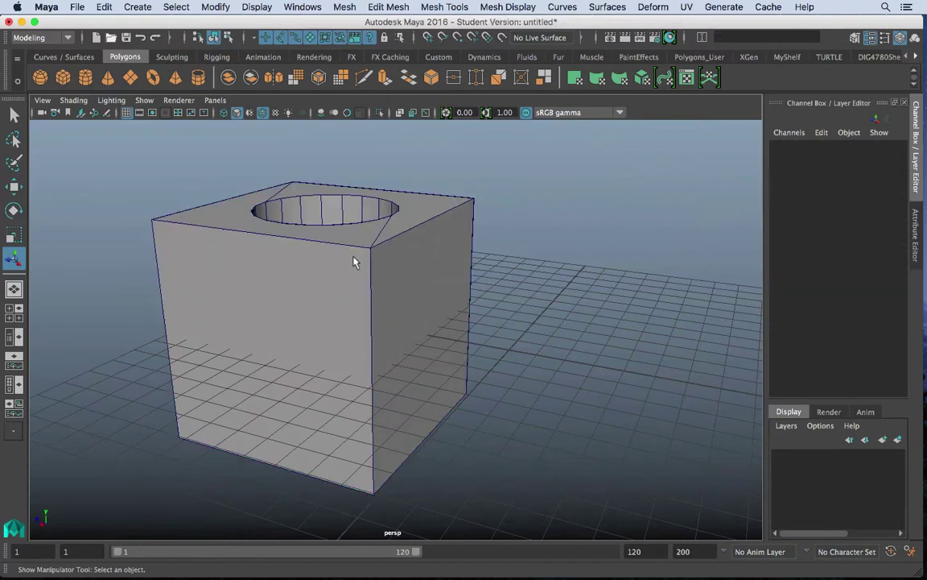
pyautogui.click(354, 259)
pyautogui.click(354, 187)
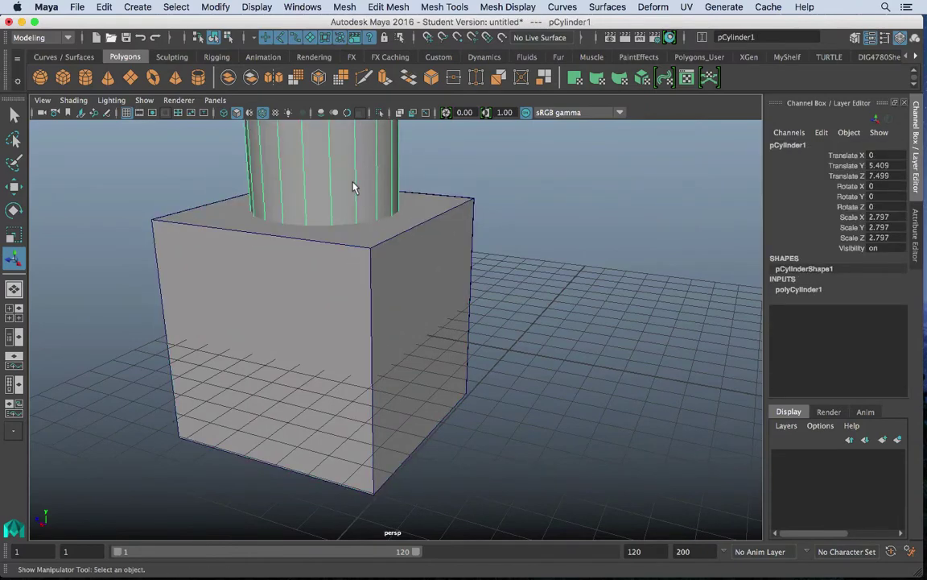
pyautogui.press('Delete')
# - Create a polygon pipe primitive at the center of the grid beside the cube
pyautogui.click(357, 253)
pyautogui.scroll(-2, 515, 309)
pyautogui.keyDown('alt'); pyautogui.moveTo(517, 310); pyautogui.dragTo(435, 310, button='middle'); pyautogui.keyUp('alt')
pyautogui.keyDown('alt'); pyautogui.moveTo(434, 306); pyautogui.dragTo(482, 309); pyautogui.keyUp('alt')
pyautogui.click(137, 7)
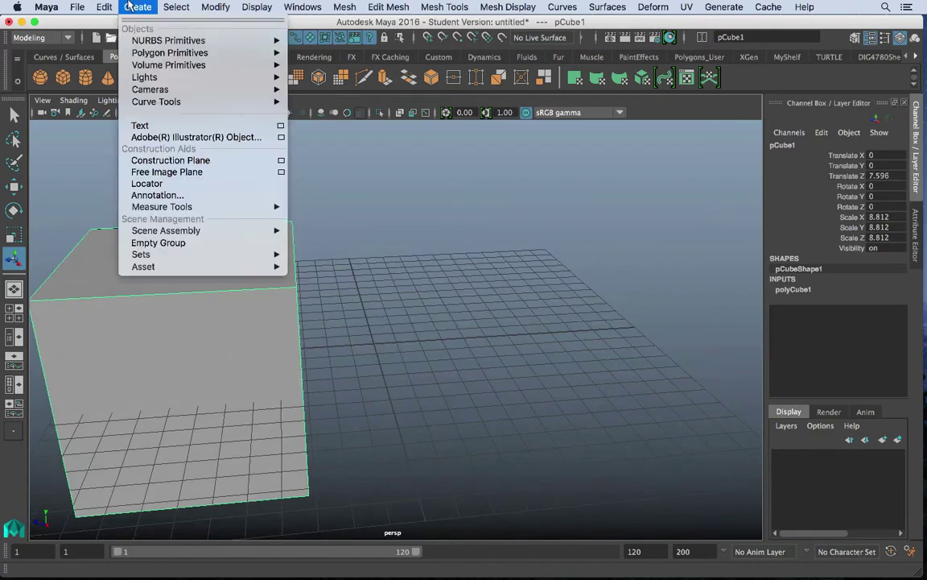
pyautogui.moveTo(152, 55)
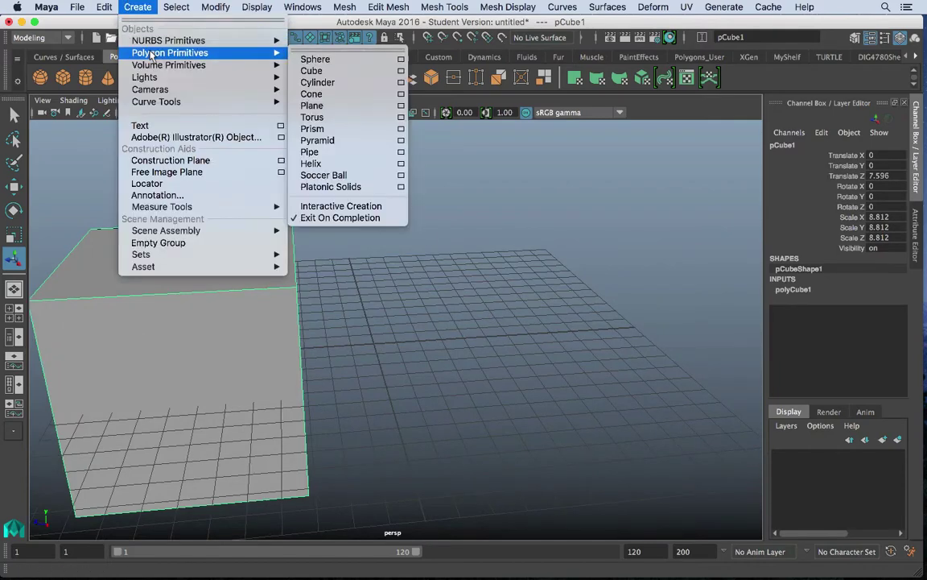
pyautogui.click(320, 152)
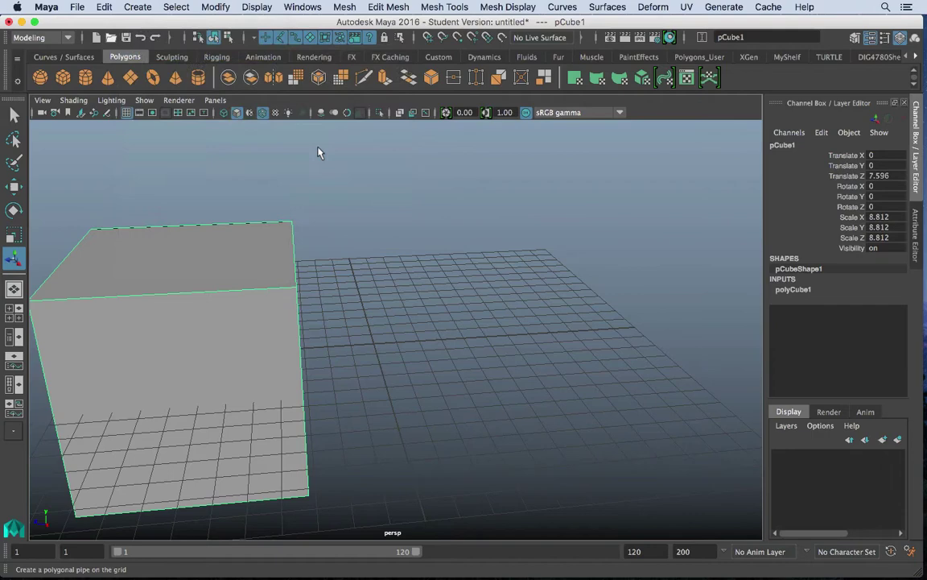
pyautogui.click(488, 370)
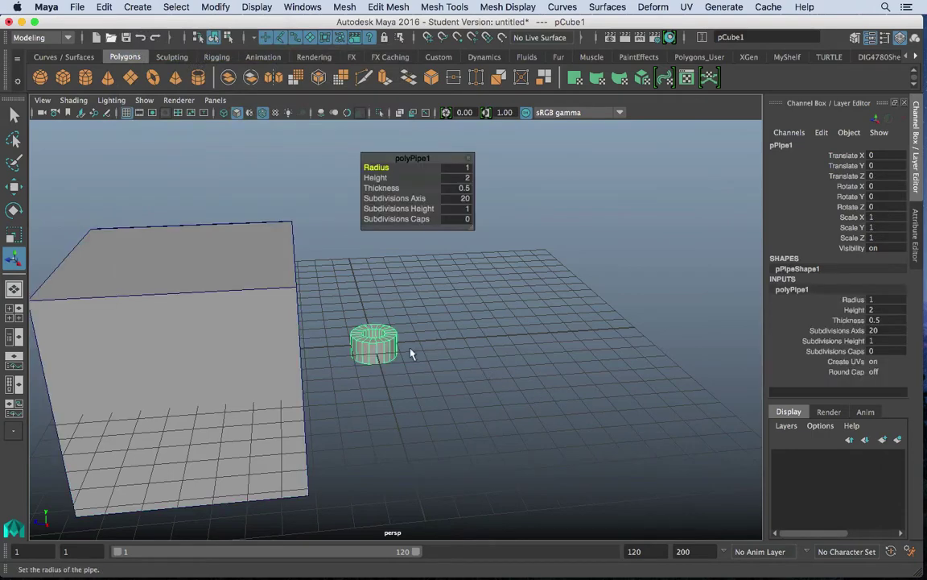
# - Scale the pipe uniformly to about 5.3 and move it away from the cube along Z to about -4.4
pyautogui.press('r')
pyautogui.moveTo(383, 343); pyautogui.dragTo(529, 373)
pyautogui.press('w')
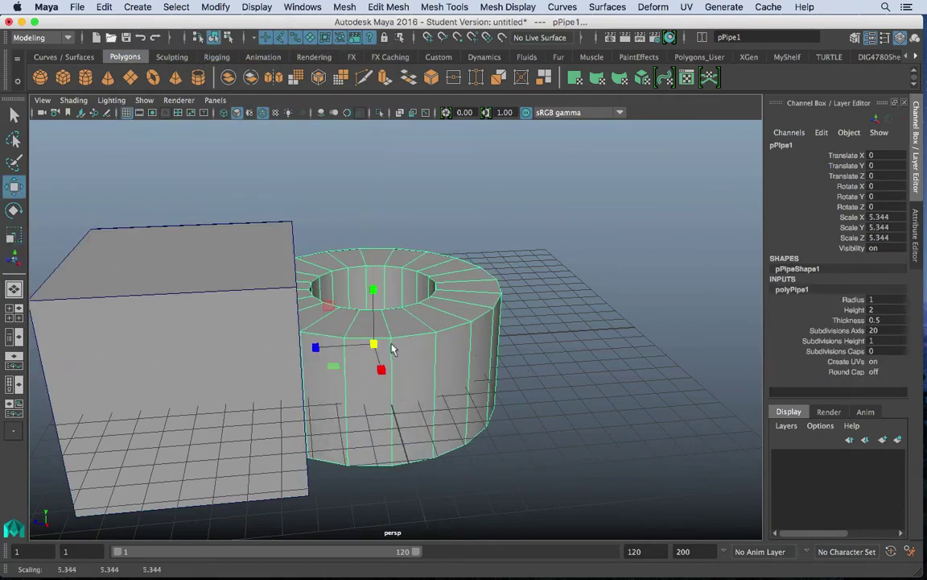
pyautogui.moveTo(356, 345); pyautogui.dragTo(497, 360)
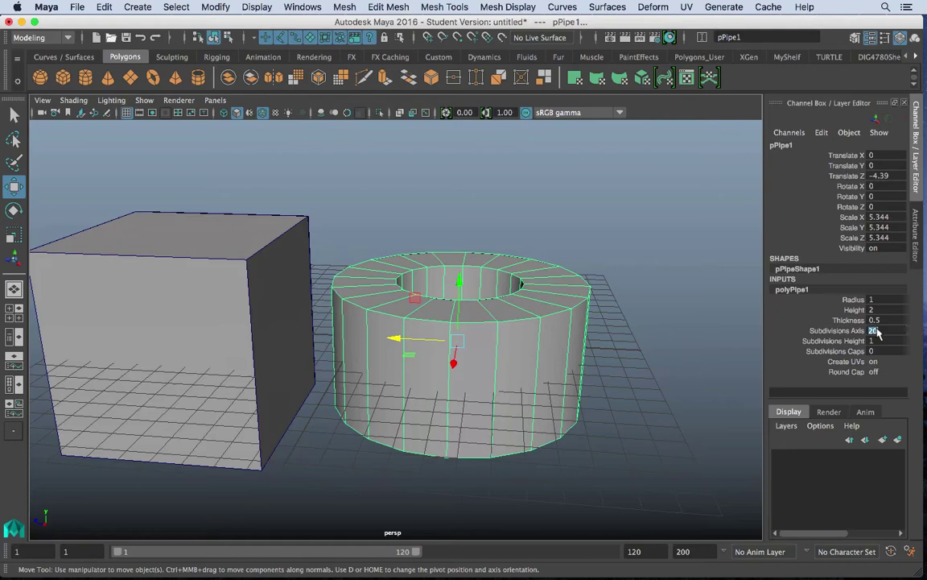
# - Reduce the pipe's Subdivisions Axis to 12 and finally to 8
pyautogui.press('Return')
pyautogui.keyDown('alt'); pyautogui.moveTo(541, 354); pyautogui.dragTo(556, 384); pyautogui.keyUp('alt')
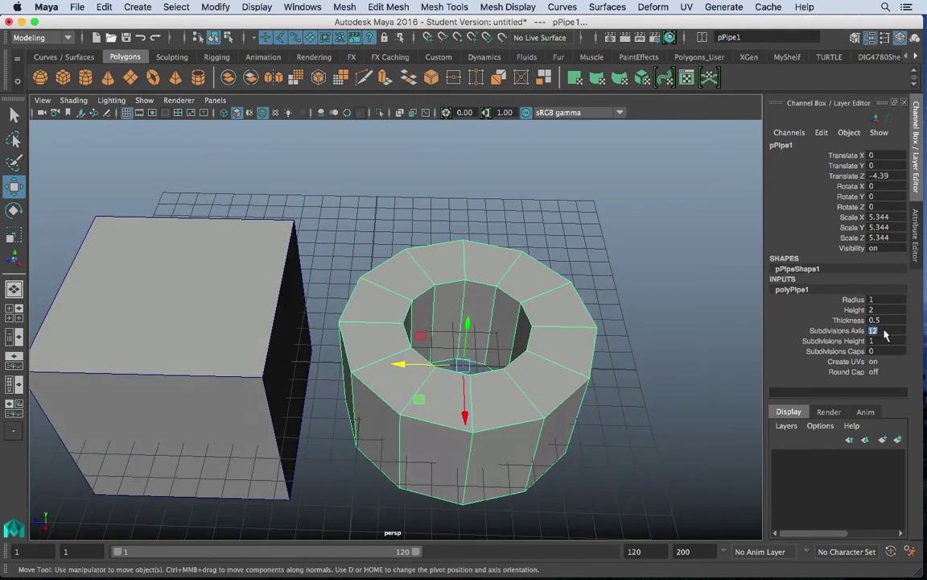
pyautogui.write('8')
pyautogui.click(889, 341)
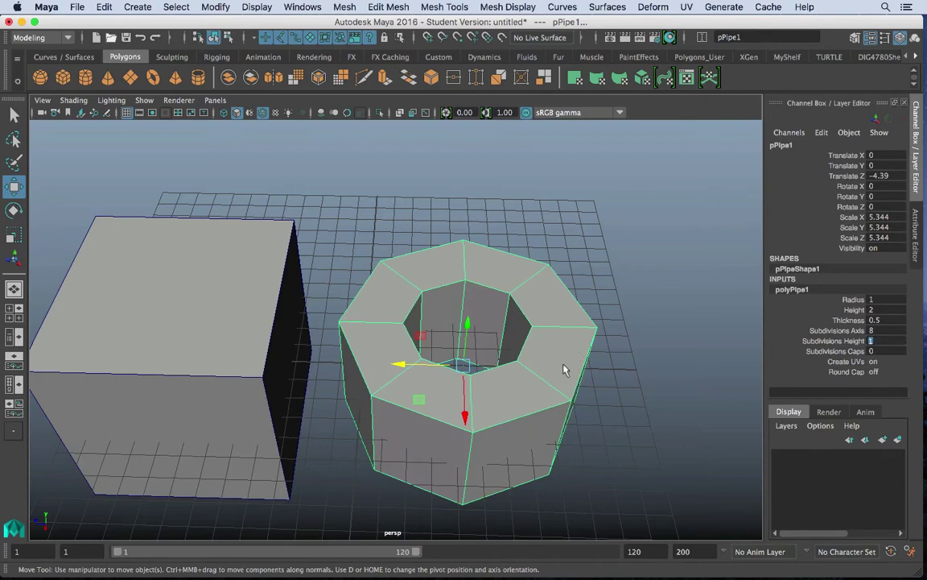
pyautogui.moveTo(563, 369)
pyautogui.keyDown('alt'); pyautogui.mouseDown()
pyautogui.moveTo(567, 394)
pyautogui.moveTo(562, 373)
pyautogui.mouseUp(); pyautogui.keyUp('alt')
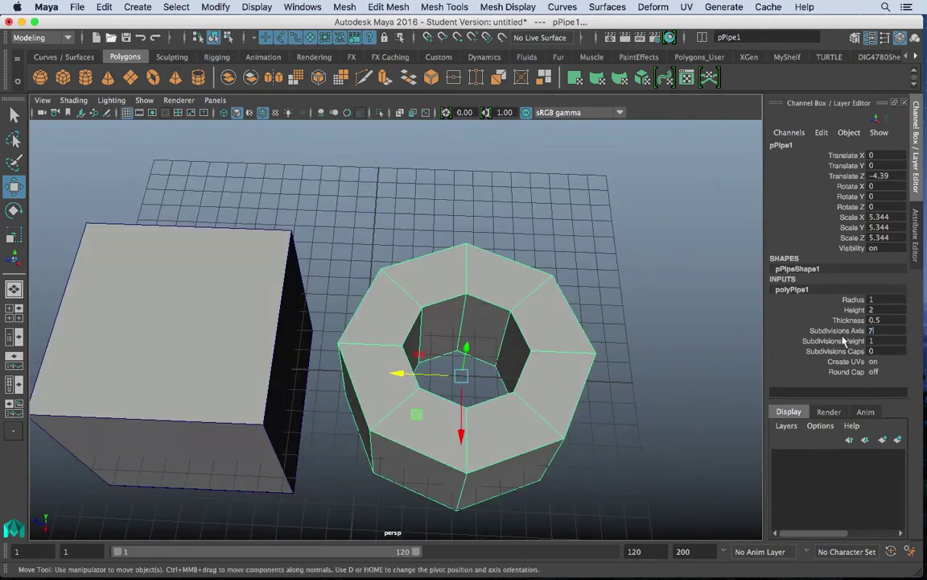
# - Delete all side, inner and bottom faces of the pipe, keeping only its flat top ring
pyautogui.click(730, 354)
pyautogui.keyDown('alt'); pyautogui.moveTo(598, 392); pyautogui.dragTo(470, 279); pyautogui.keyUp('alt')
pyautogui.moveTo(470, 280); pyautogui.dragTo(467, 224, button='right')
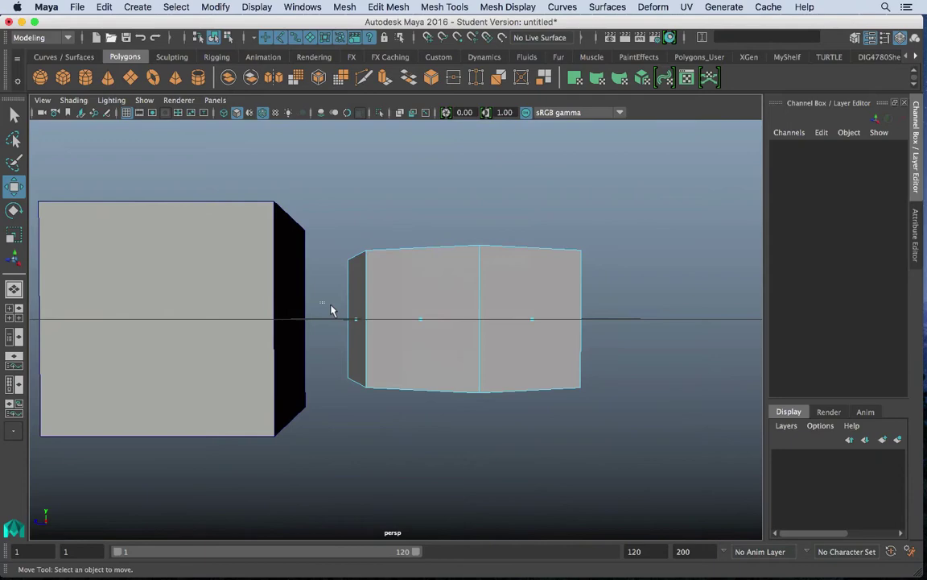
pyautogui.moveTo(331, 305); pyautogui.dragTo(761, 414)
pyautogui.keyDown('alt'); pyautogui.moveTo(589, 393); pyautogui.dragTo(590, 397); pyautogui.keyUp('alt')
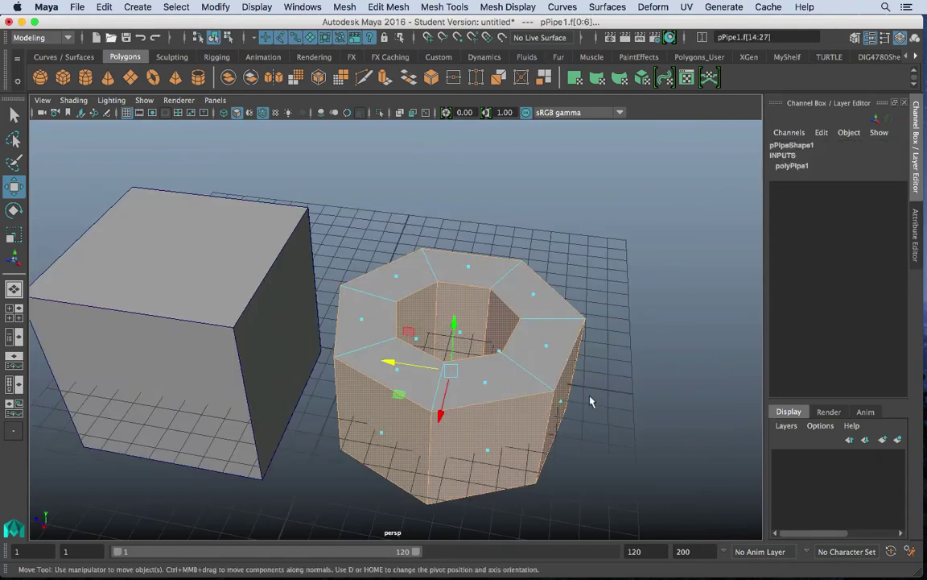
pyautogui.press('Delete')
pyautogui.keyDown('alt'); pyautogui.moveTo(472, 317); pyautogui.dragTo(495, 355); pyautogui.keyUp('alt')
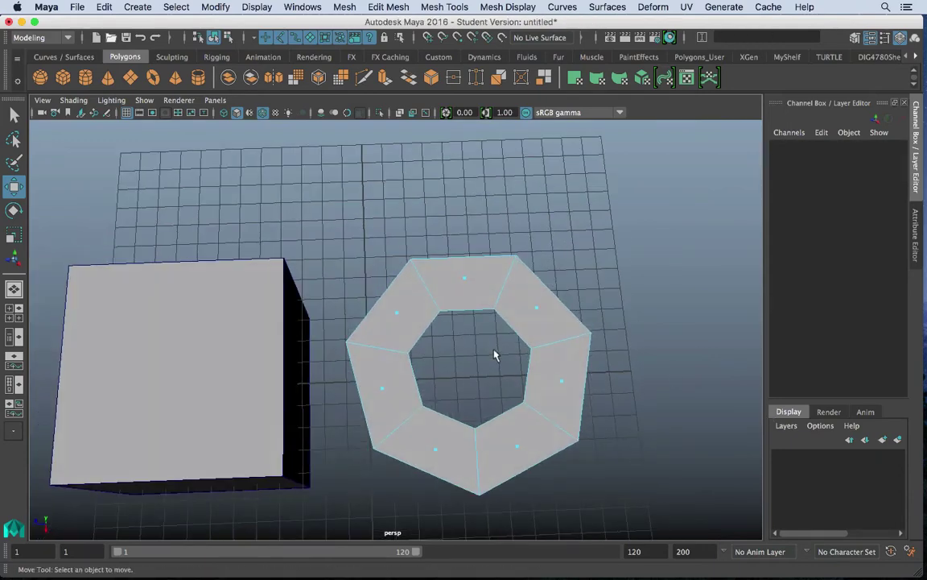
# - Show the flat ring enlarged in the top view and switch it to vertex selection
pyautogui.press('space')
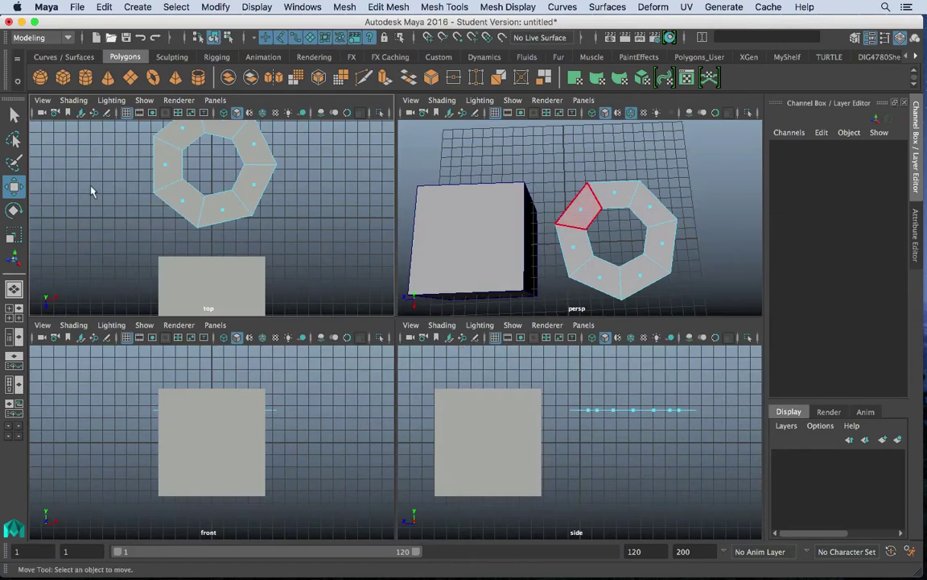
pyautogui.press('space')
pyautogui.scroll(-1, 344, 245)
pyautogui.keyDown('alt'); pyautogui.moveTo(343, 245); pyautogui.dragTo(313, 300, button='middle'); pyautogui.keyUp('alt')
pyautogui.keyDown('alt'); pyautogui.moveTo(313, 300); pyautogui.dragTo(381, 327, button='right'); pyautogui.keyUp('alt')
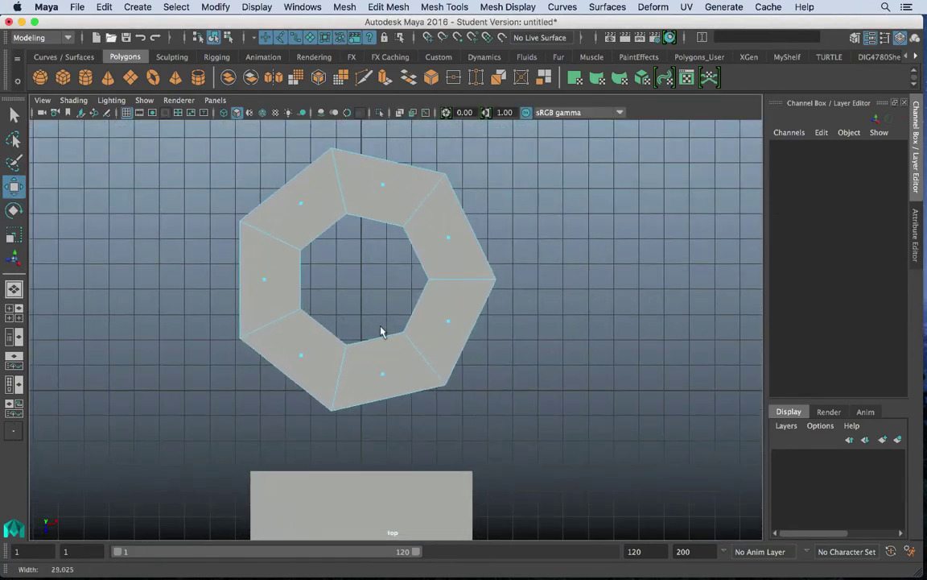
pyautogui.moveTo(382, 178); pyautogui.dragTo(326, 171, button='right')
pyautogui.keyDown('alt'); pyautogui.moveTo(415, 272); pyautogui.dragTo(394, 245); pyautogui.keyUp('alt')
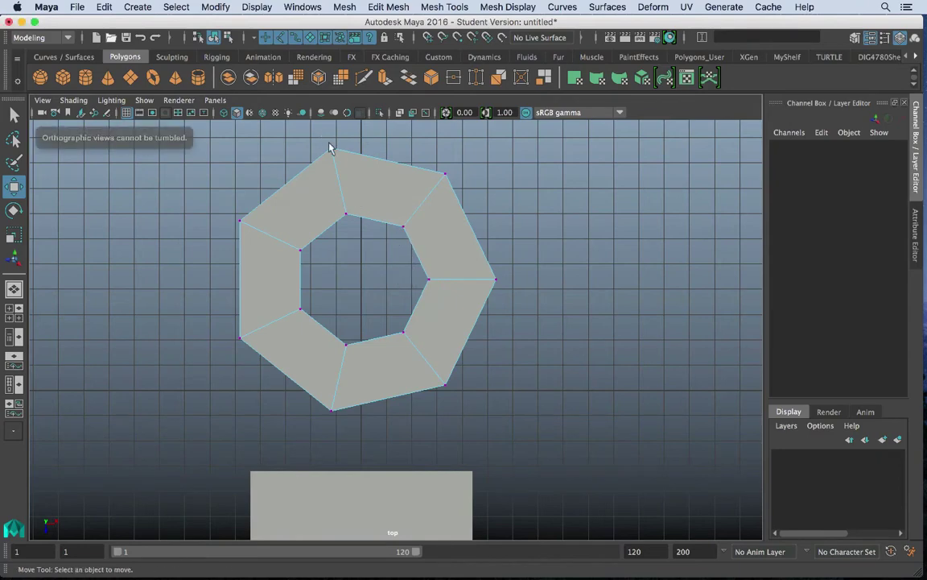
pyautogui.moveTo(355, 161); pyautogui.dragTo(357, 162)
# - Undo back to the complete pipe and set its Subdivisions Axis to 8
pyautogui.press('z')
pyautogui.press('z')
pyautogui.press('z')
pyautogui.press('z')
pyautogui.press('z')
pyautogui.press('z')
pyautogui.press('z')
pyautogui.press('z')
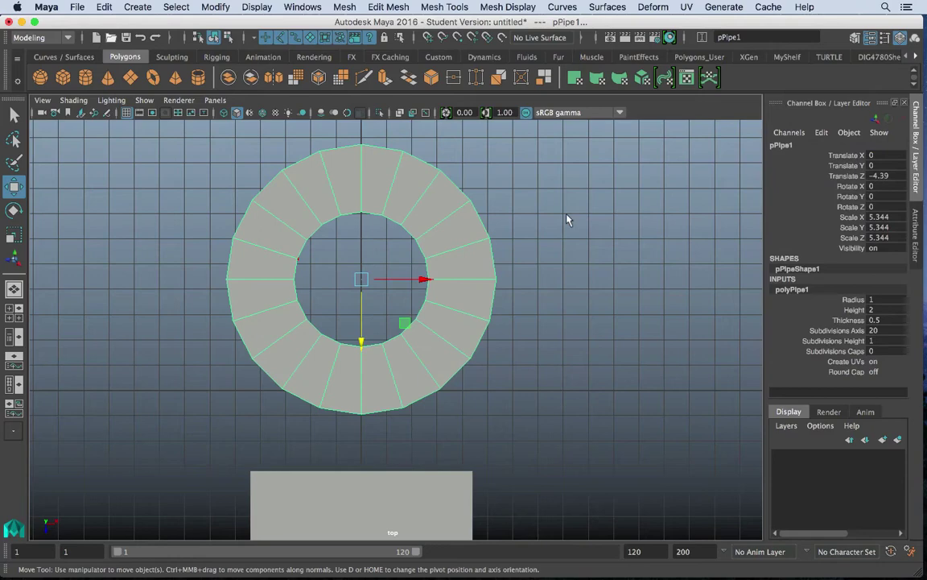
pyautogui.click(888, 338)
pyautogui.write('8')
pyautogui.press('Return')
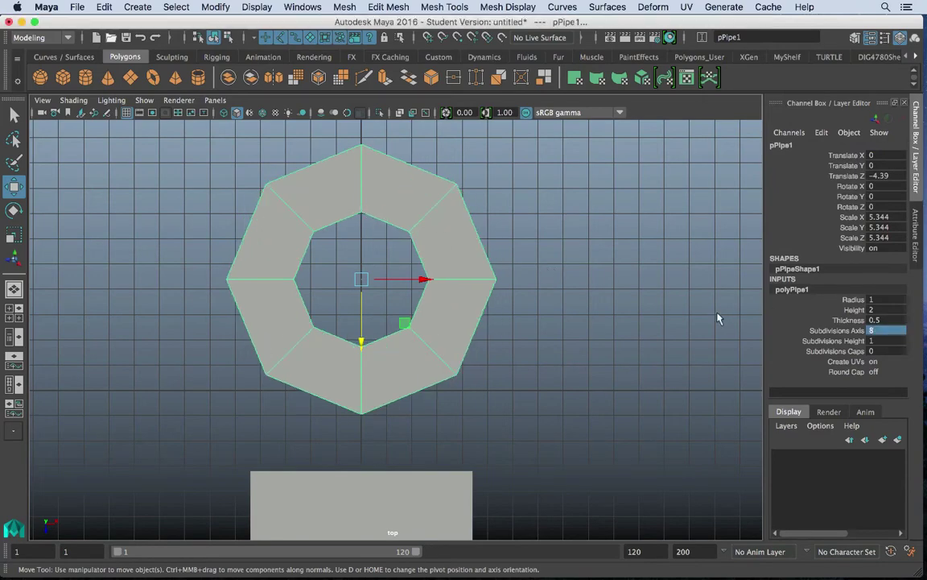
# - Delete all side, inner and bottom faces of the eight-sided pipe, keeping only its flat top ring
pyautogui.press('space')
pyautogui.press('space')
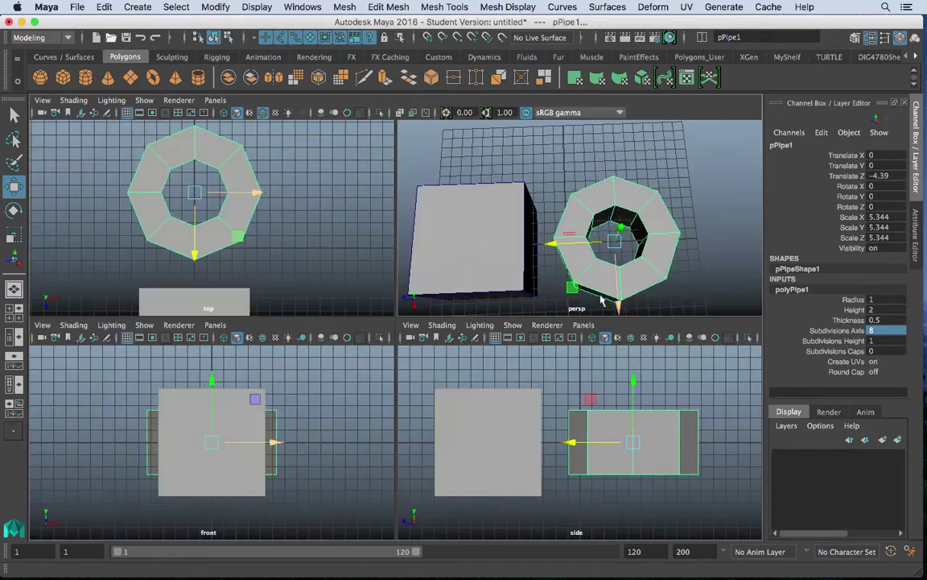
pyautogui.keyDown('alt'); pyautogui.moveTo(586, 286); pyautogui.dragTo(594, 186); pyautogui.keyUp('alt')
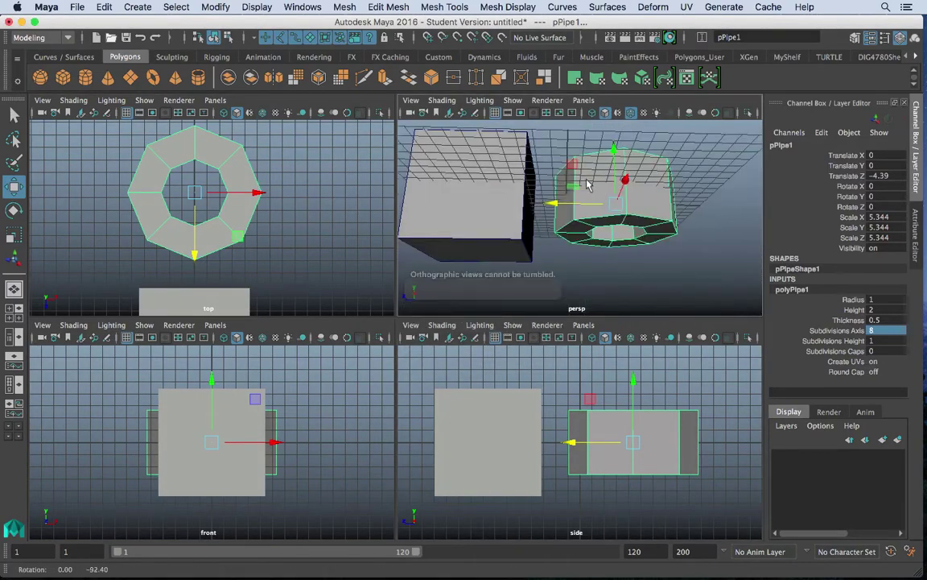
pyautogui.moveTo(595, 195); pyautogui.dragTo(606, 231, button='right')
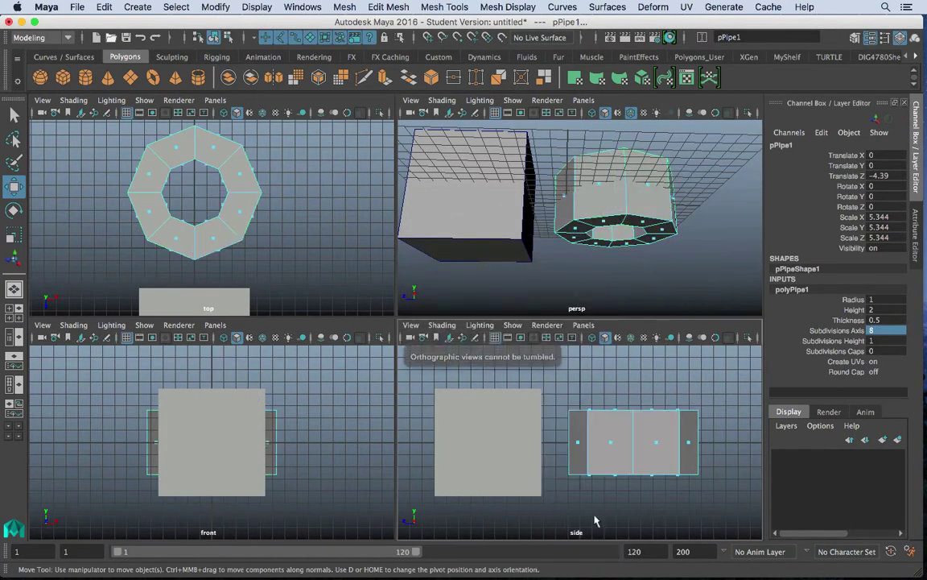
pyautogui.moveTo(560, 438); pyautogui.dragTo(810, 537)
pyautogui.press('Delete')
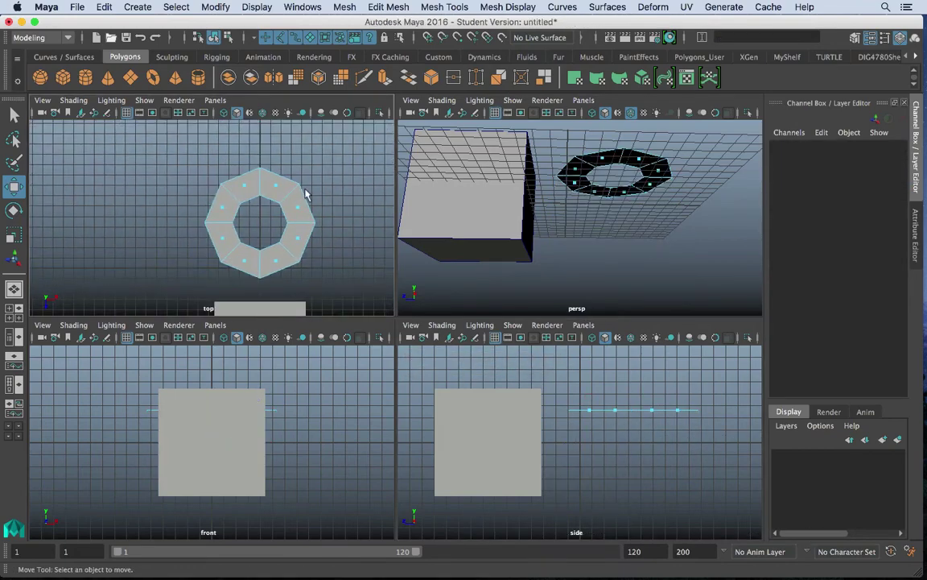
# - In the top view, flatten the ring's upper and lower outer vertex rows into straight lines by scaling each to 0 along Z
pyautogui.press('space')
pyautogui.scroll(3, 448, 342)
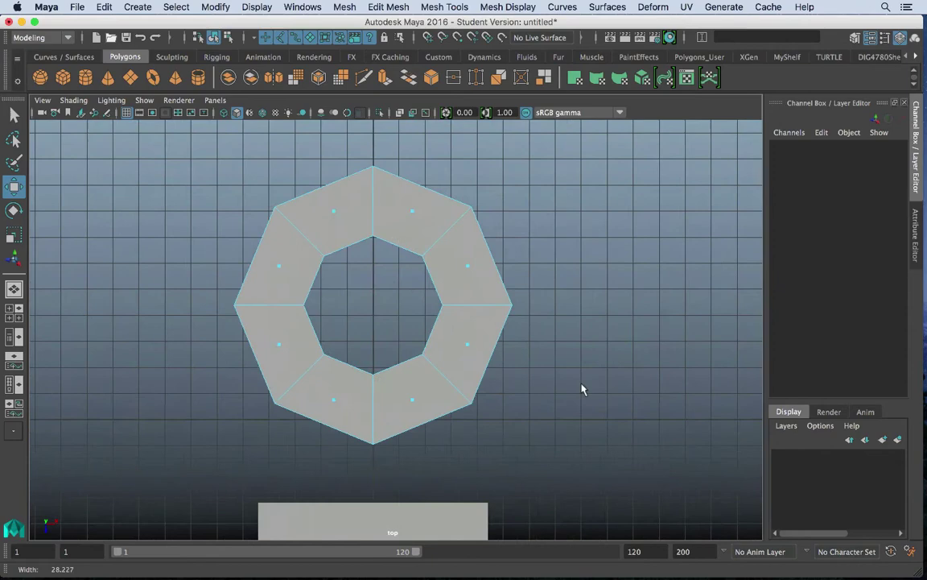
pyautogui.keyDown('alt'); pyautogui.moveTo(581, 387); pyautogui.dragTo(354, 224); pyautogui.keyUp('alt')
pyautogui.moveTo(348, 229); pyautogui.dragTo(260, 147, button='right')
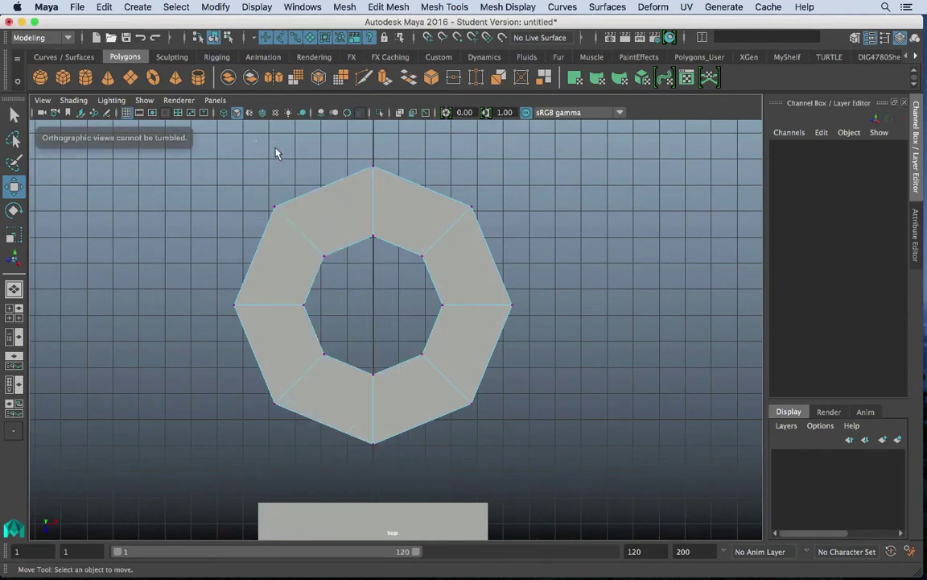
pyautogui.moveTo(515, 228); pyautogui.dragTo(515, 225)
pyautogui.press('r')
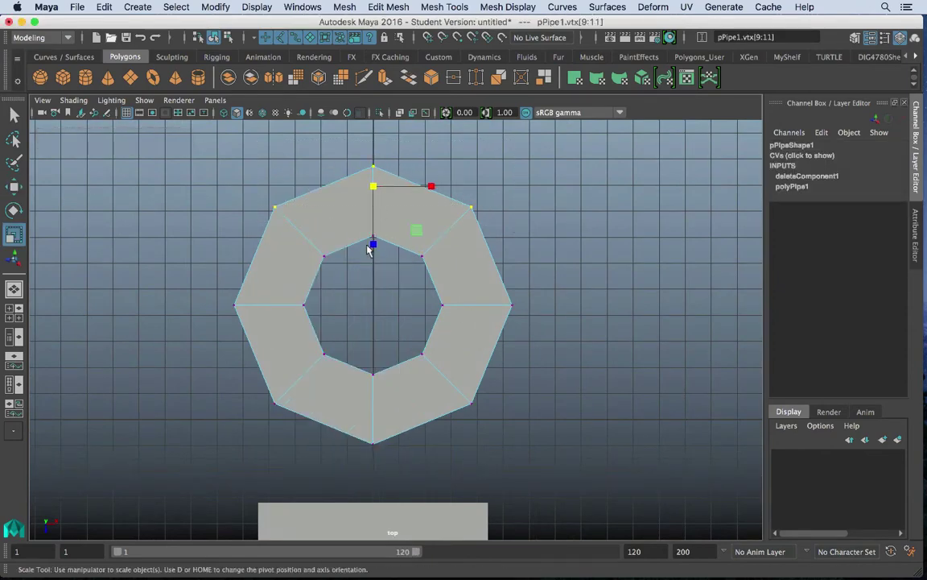
pyautogui.moveTo(373, 242); pyautogui.dragTo(372, 200)
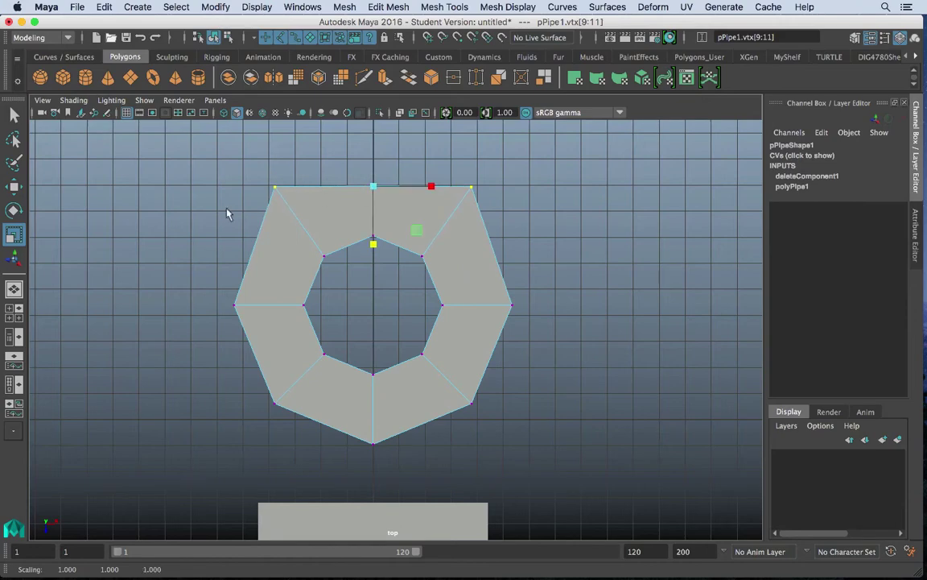
pyautogui.moveTo(220, 162); pyautogui.dragTo(232, 335)
pyautogui.moveTo(230, 383); pyautogui.dragTo(598, 482)
pyautogui.moveTo(373, 482); pyautogui.dragTo(376, 425)
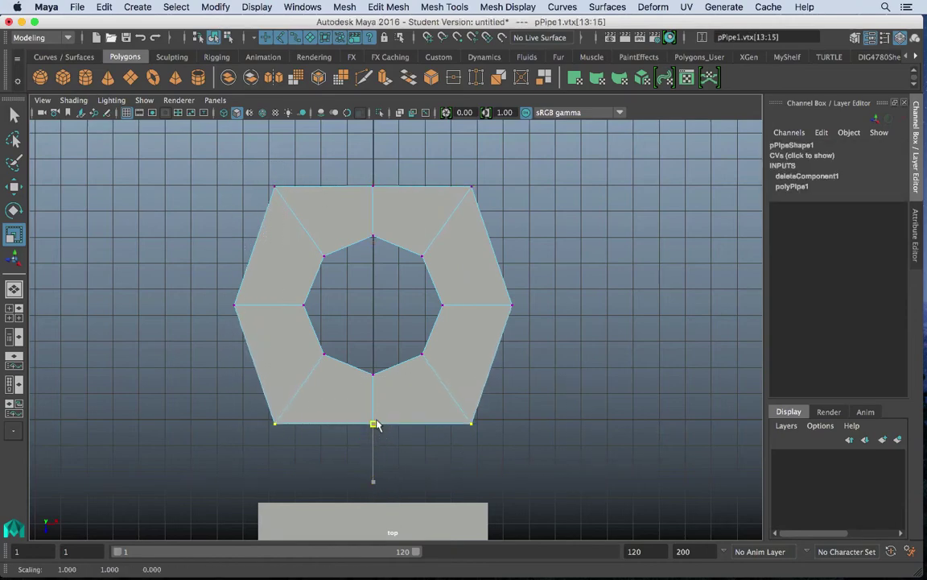
# - Scale the ring's left and right outer vertex rows to 0 along X to square off the outer border
pyautogui.moveTo(219, 163); pyautogui.dragTo(249, 257)
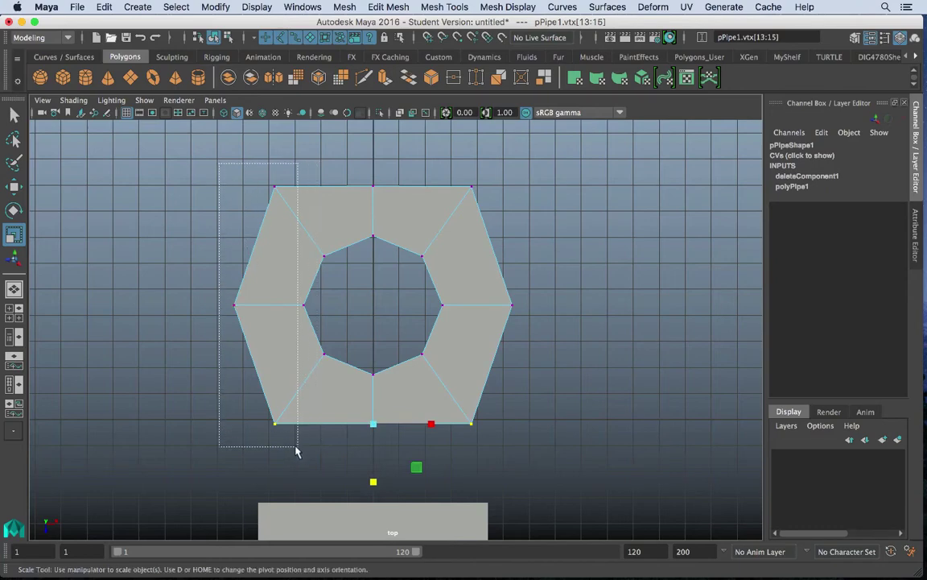
pyautogui.moveTo(297, 450); pyautogui.dragTo(298, 449)
pyautogui.moveTo(309, 313); pyautogui.dragTo(204, 303)
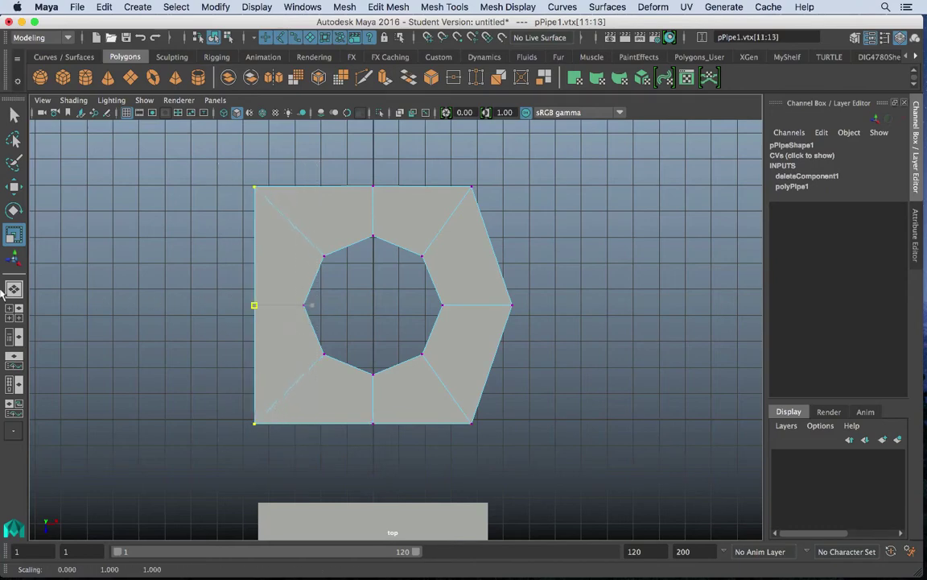
pyautogui.moveTo(1, 291); pyautogui.dragTo(0, 292)
pyautogui.moveTo(455, 172); pyautogui.dragTo(563, 491)
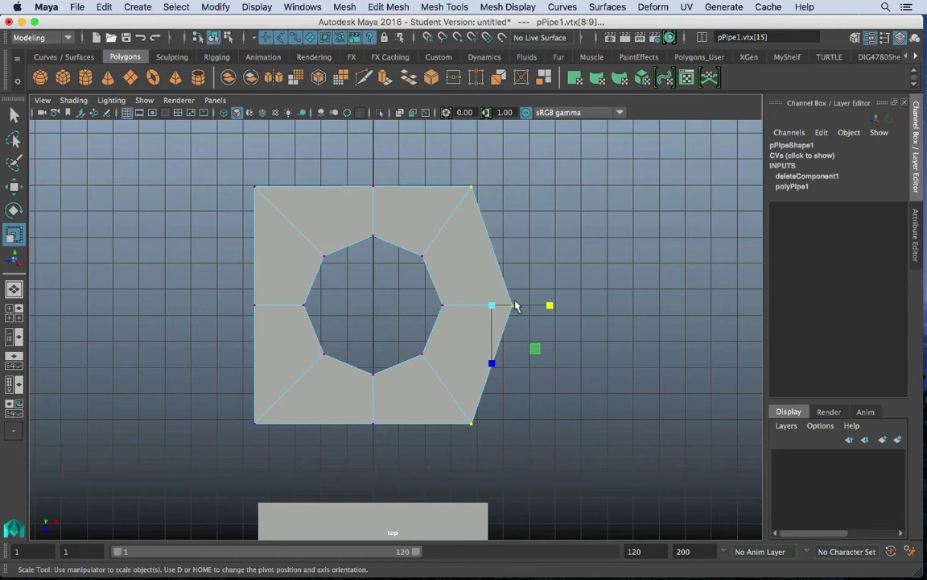
pyautogui.moveTo(548, 309); pyautogui.dragTo(441, 313)
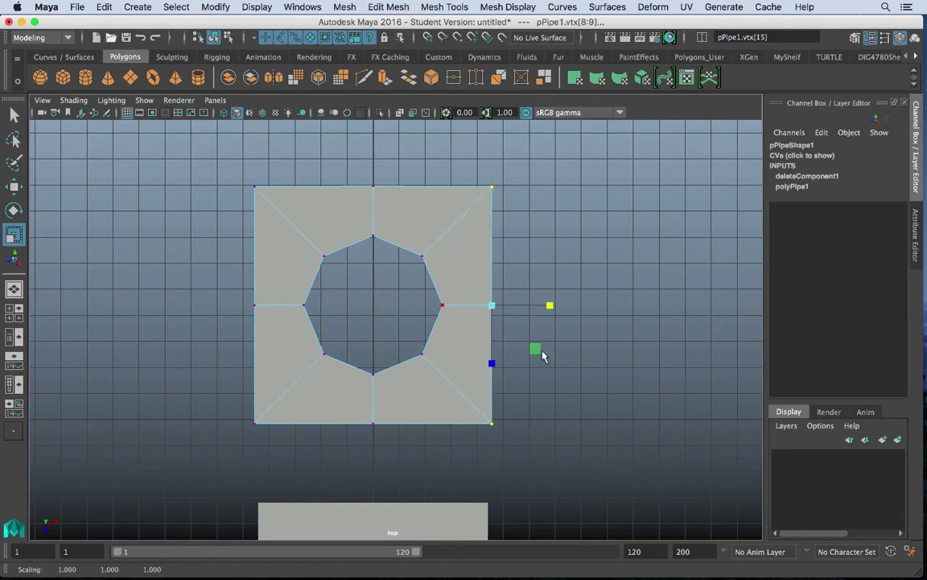
# - Extrude the square outer border edges of the ring and scale the extruded edges outward to about 1.25
pyautogui.keyDown('alt'); pyautogui.moveTo(541, 351); pyautogui.dragTo(547, 324, button='middle'); pyautogui.keyUp('alt')
pyautogui.keyDown('alt'); pyautogui.moveTo(563, 283); pyautogui.dragTo(457, 248, button='right'); pyautogui.keyUp('alt')
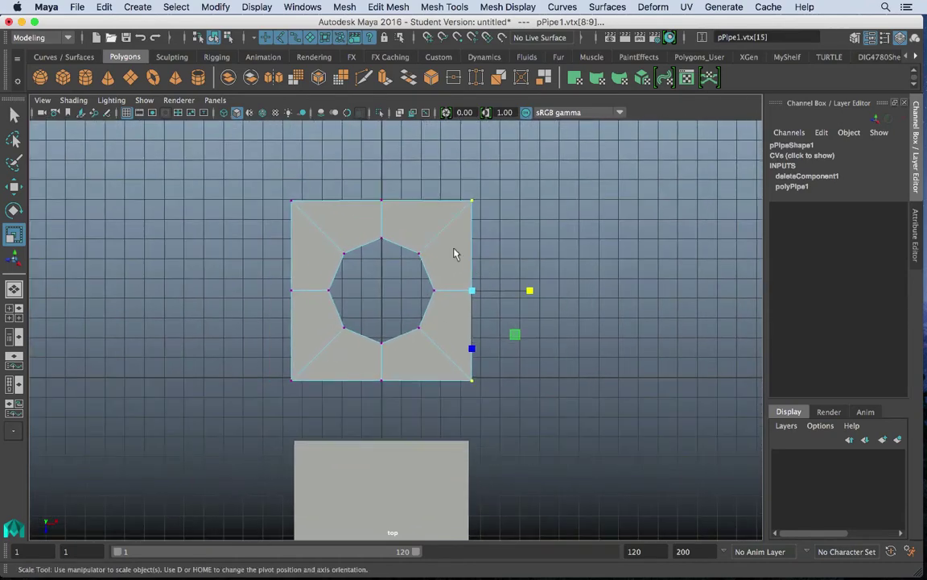
pyautogui.moveTo(394, 195); pyautogui.dragTo(396, 160, button='right')
pyautogui.doubleClick(408, 201)
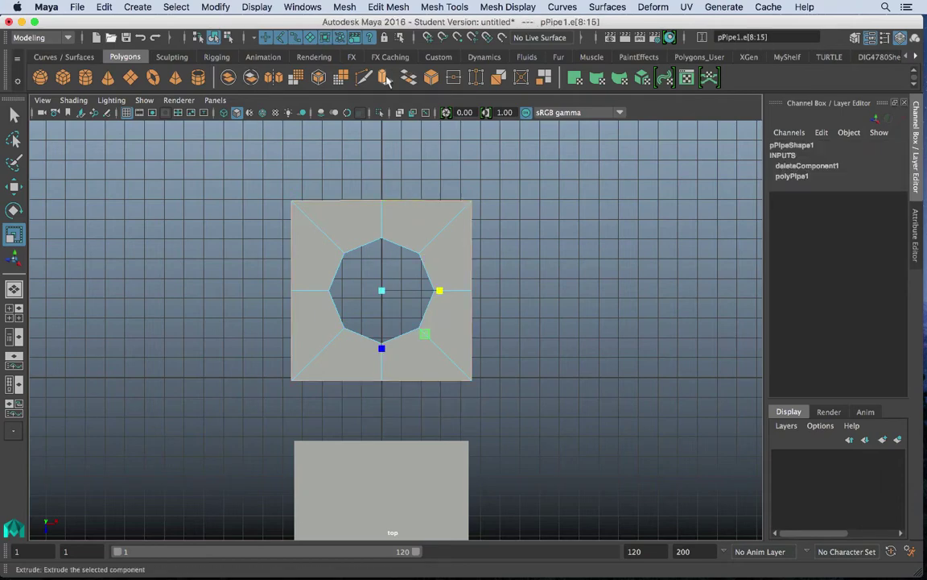
pyautogui.hotkey('ctrl', 'e')
pyautogui.moveTo(432, 245); pyautogui.dragTo(475, 248)
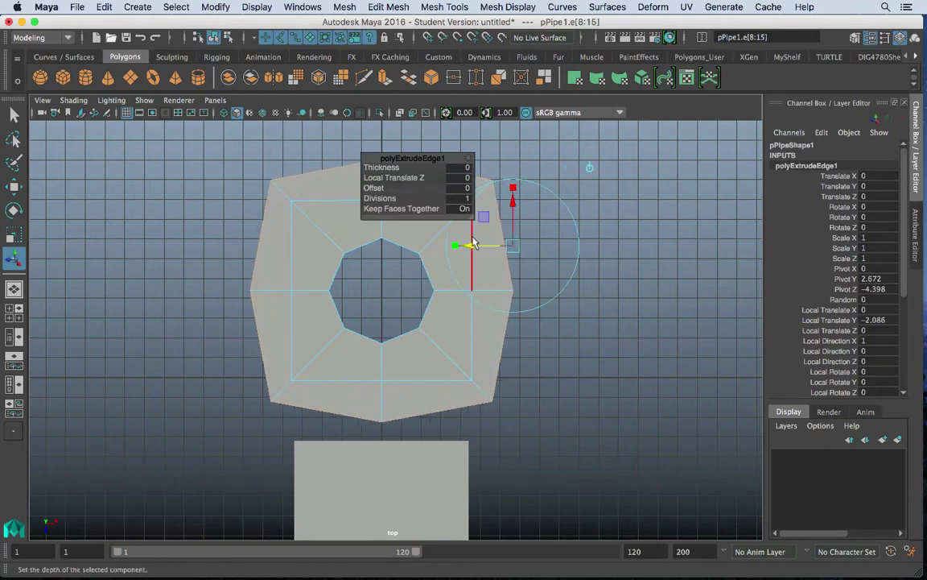
pyautogui.press('super+z')
pyautogui.moveTo(422, 158); pyautogui.dragTo(618, 198)
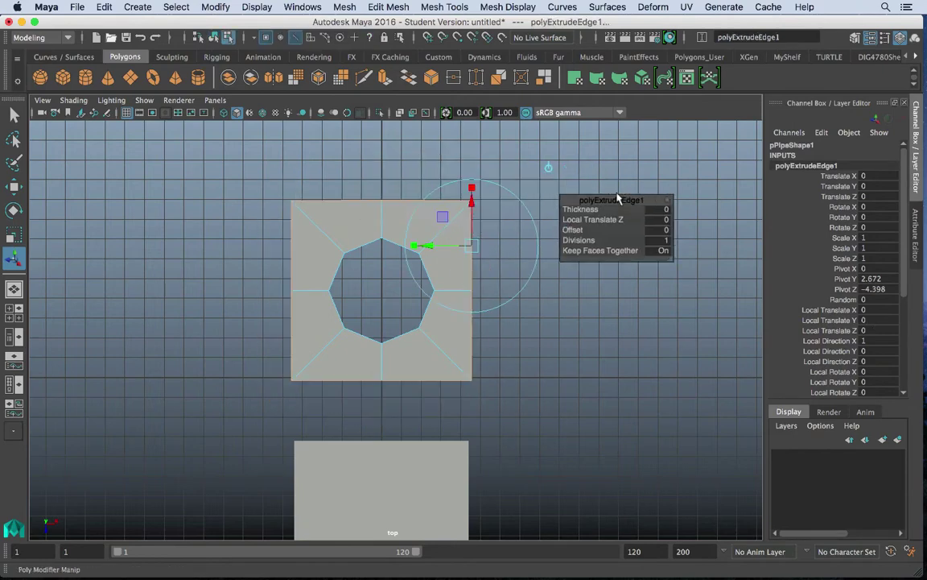
pyautogui.click(546, 168)
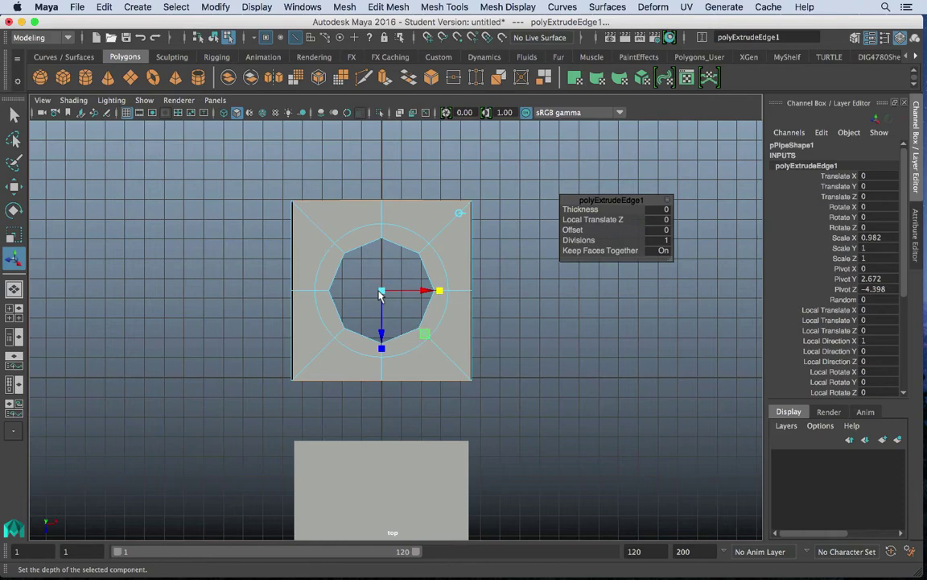
pyautogui.moveTo(383, 290); pyautogui.dragTo(389, 290)
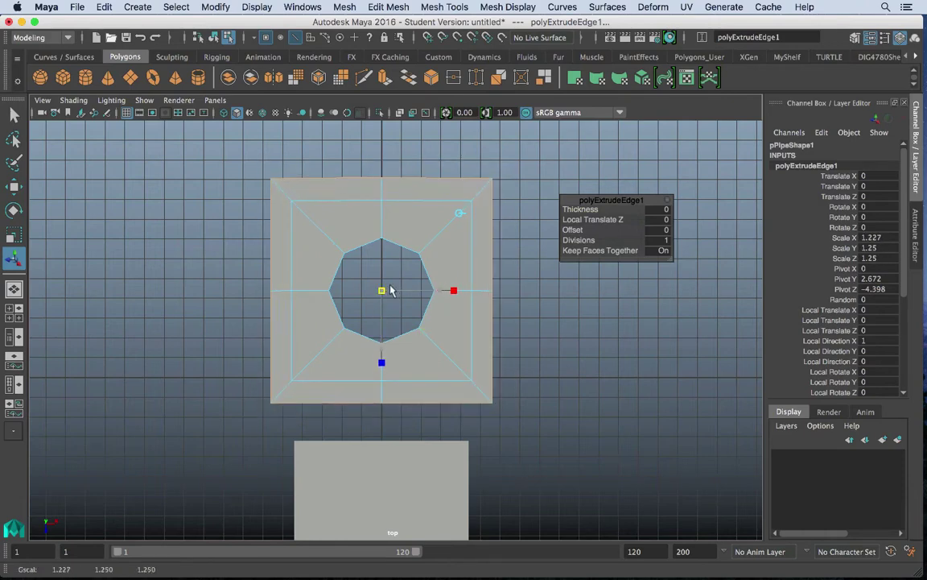
# - Return the ring to object mode and scale it uniformly to about 4.07, matching the cube's width
pyautogui.moveTo(357, 213); pyautogui.dragTo(460, 221, button='right')
pyautogui.keyDown('alt'); pyautogui.moveTo(460, 222); pyautogui.dragTo(456, 270, button='right'); pyautogui.keyUp('alt')
pyautogui.keyDown('alt'); pyautogui.moveTo(455, 270); pyautogui.dragTo(450, 216, button='middle'); pyautogui.keyUp('alt')
pyautogui.keyDown('alt'); pyautogui.moveTo(451, 216); pyautogui.dragTo(373, 203, button='right'); pyautogui.keyUp('alt')
pyautogui.keyDown('alt'); pyautogui.click(373, 203); pyautogui.keyUp('alt')
pyautogui.press('r')
pyautogui.moveTo(380, 245); pyautogui.dragTo(379, 257)
# - Move the ring over the cube at about 7.6 in Z and raise it to about 2.69 in Y, just above the top face
pyautogui.press('w')
pyautogui.moveTo(381, 306); pyautogui.dragTo(379, 503)
pyautogui.press('4')
pyautogui.press('space')
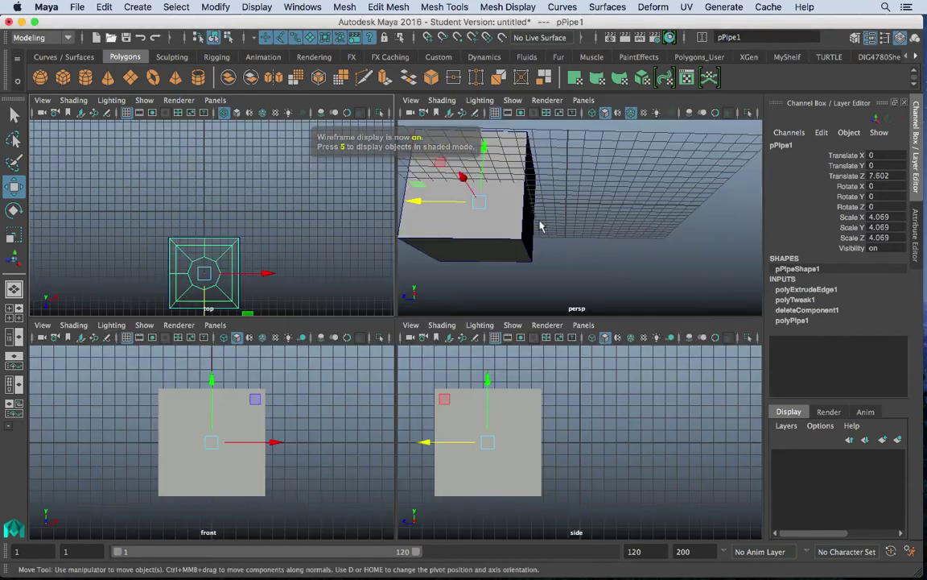
pyautogui.press('space')
pyautogui.keyDown('alt'); pyautogui.moveTo(528, 279); pyautogui.dragTo(382, 253); pyautogui.keyUp('alt')
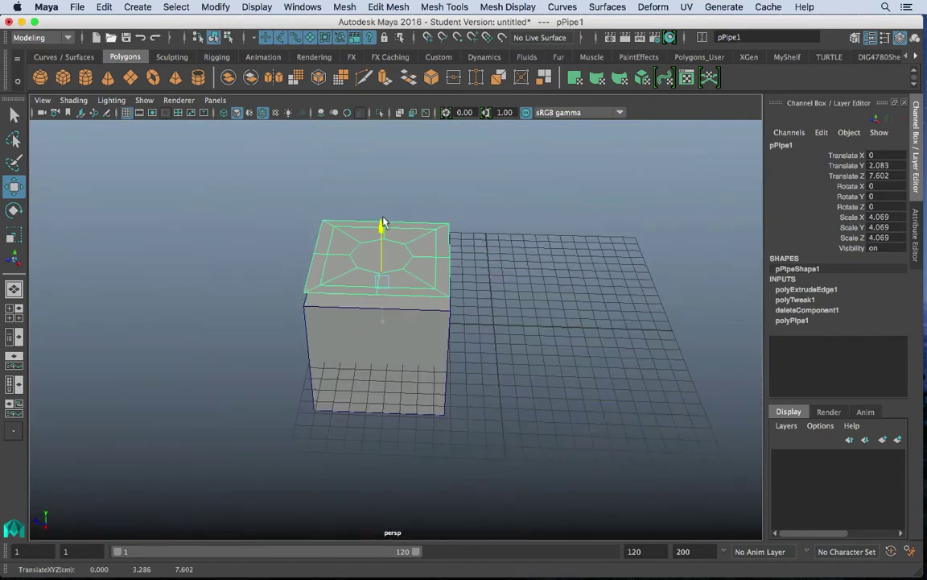
pyautogui.moveTo(383, 223); pyautogui.dragTo(383, 235)
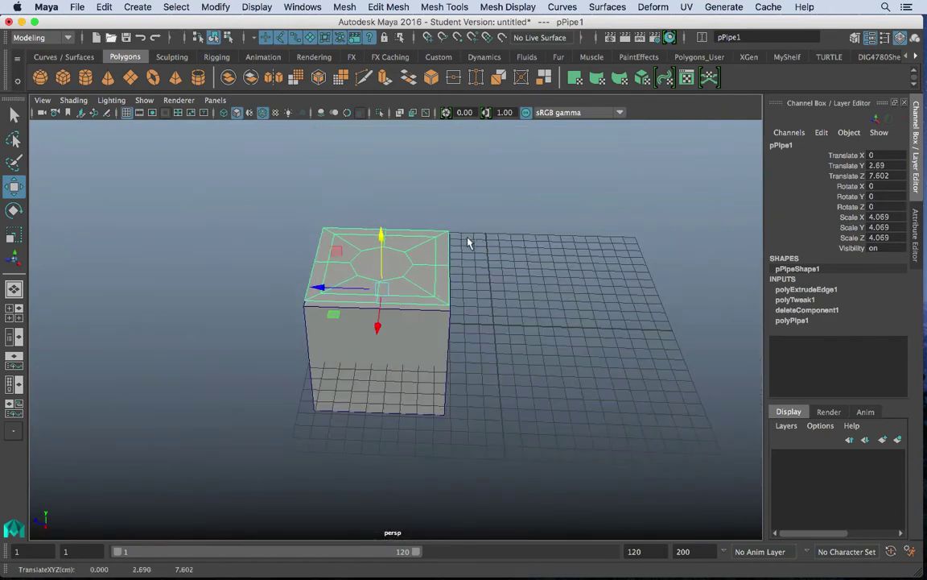
# - Delete the cube's top face beneath the ring
pyautogui.keyDown('alt'); pyautogui.moveTo(468, 242); pyautogui.dragTo(638, 331, button='right'); pyautogui.keyUp('alt')
pyautogui.moveTo(435, 270)
pyautogui.keyDown('alt'); pyautogui.mouseDown()
pyautogui.moveTo(438, 291)
pyautogui.moveTo(465, 238)
pyautogui.moveTo(445, 255)
pyautogui.mouseUp(); pyautogui.keyUp('alt')
pyautogui.rightClick(423, 195)
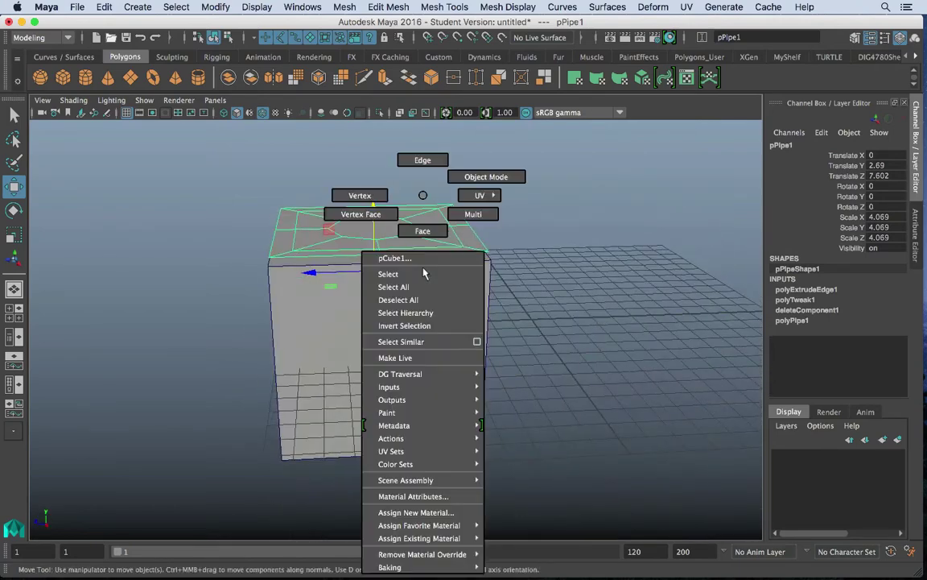
pyautogui.click(424, 231)
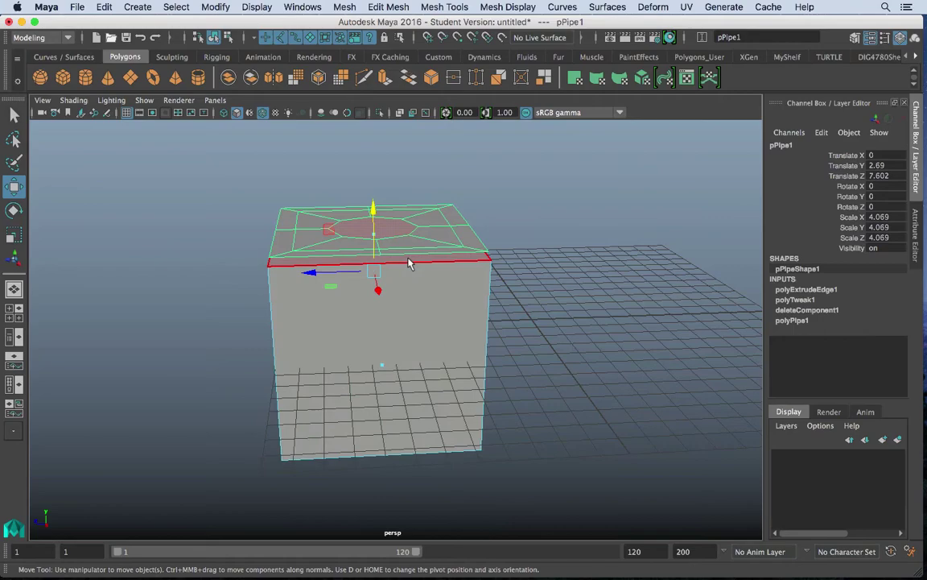
pyautogui.click(409, 260)
pyautogui.press('Delete')
pyautogui.keyDown('alt'); pyautogui.moveTo(409, 217); pyautogui.dragTo(408, 341); pyautogui.keyUp('alt')
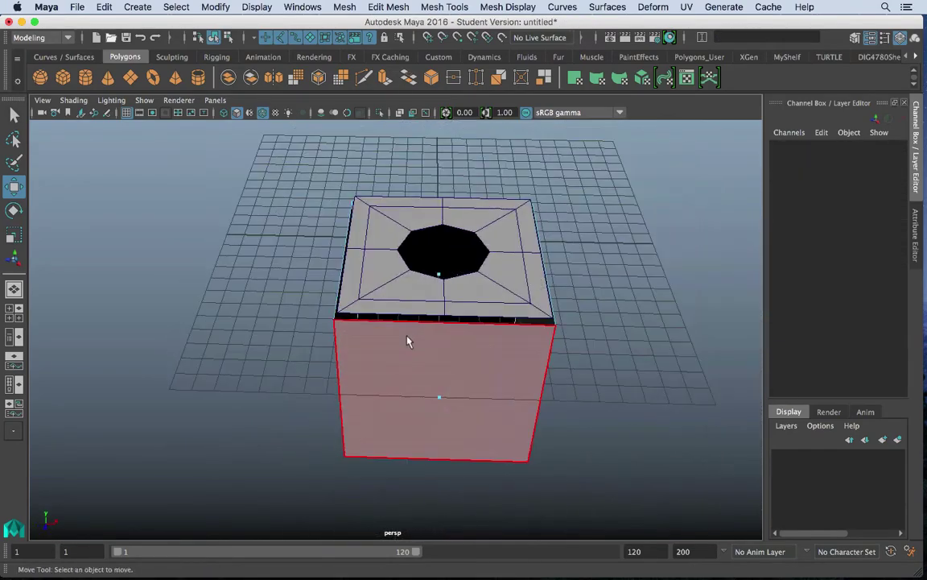
pyautogui.moveTo(411, 333); pyautogui.dragTo(470, 177, button='right')
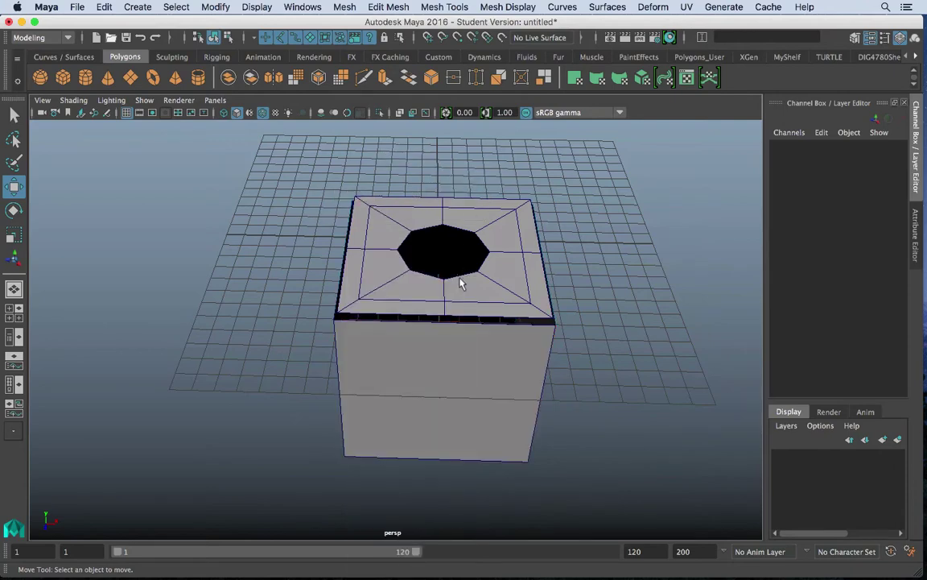
pyautogui.click(451, 290)
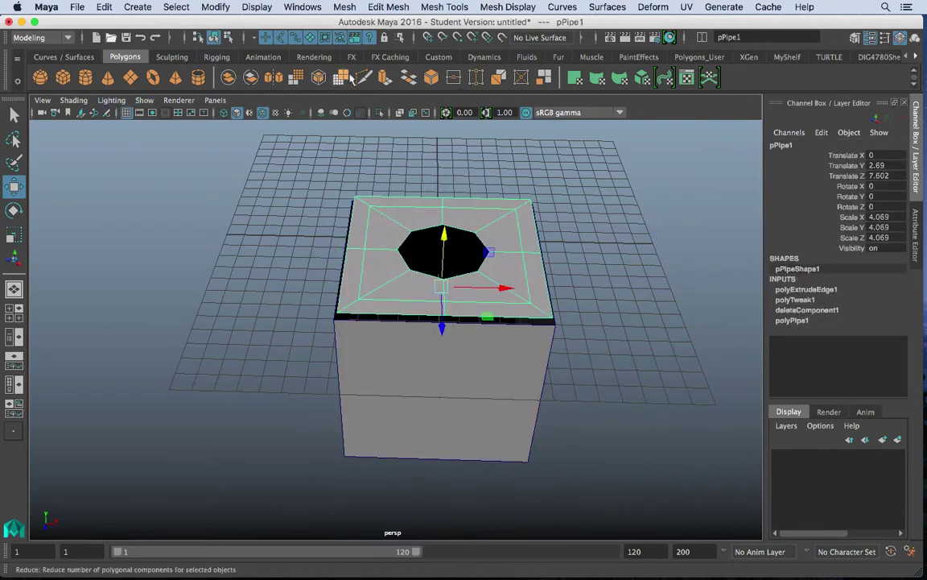
pyautogui.keyDown('shift'); pyautogui.moveTo(475, 335); pyautogui.dragTo(439, 329, button='right'); pyautogui.keyUp('shift')
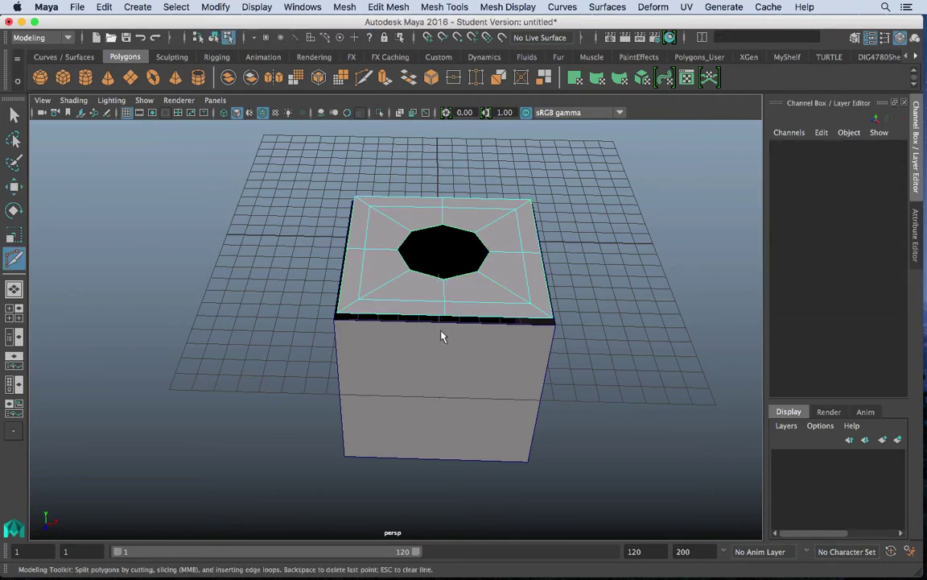
pyautogui.click(14, 118)
pyautogui.click(343, 7)
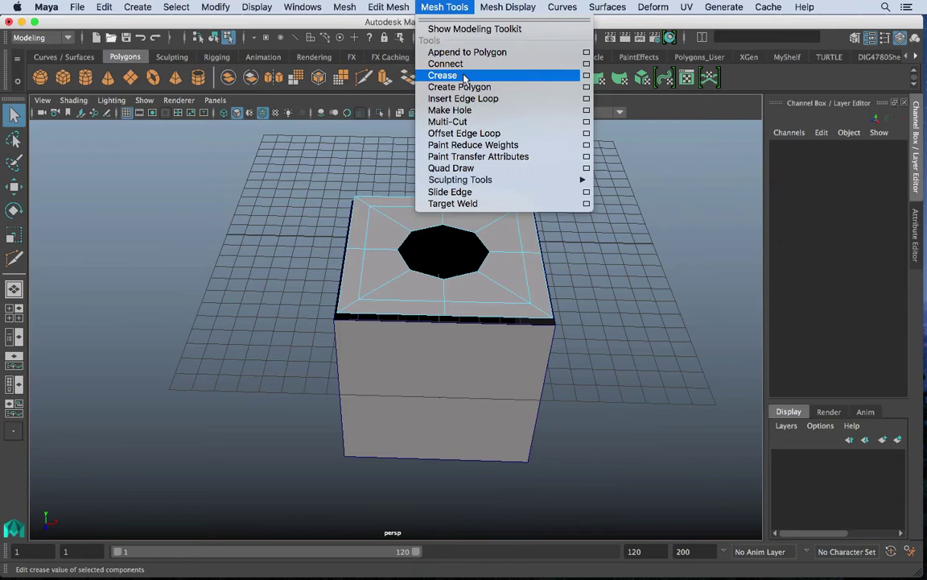
pyautogui.click(455, 122)
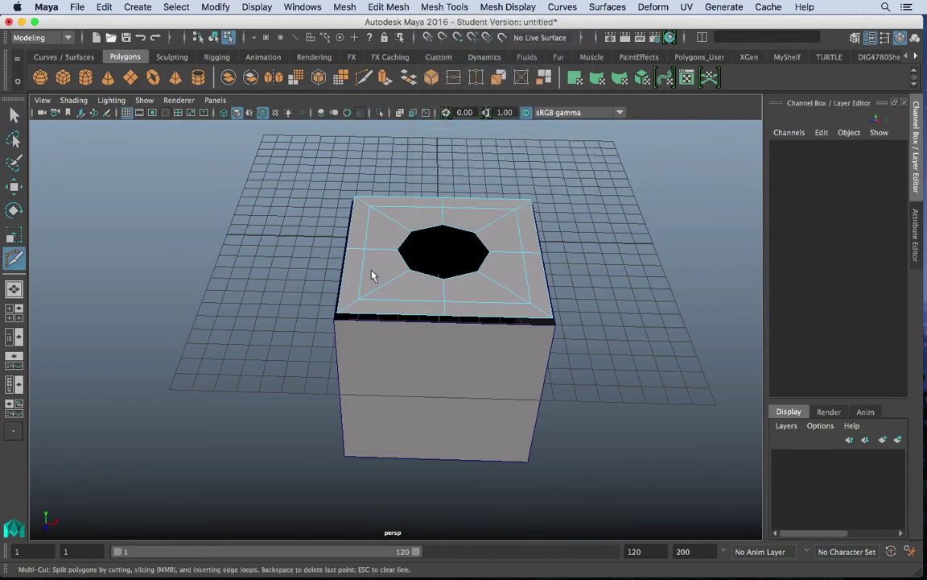
pyautogui.press('q')
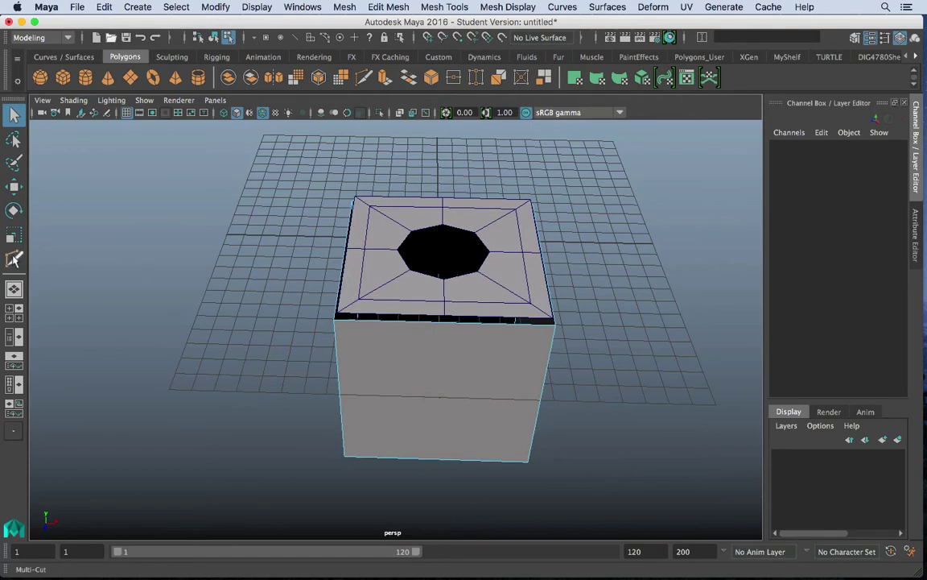
# - Insert two centred edge loops down the cube's sides with Multi-Cut, in line with the ring's middle edges
pyautogui.moveTo(534, 198); pyautogui.dragTo(596, 174, button='right')
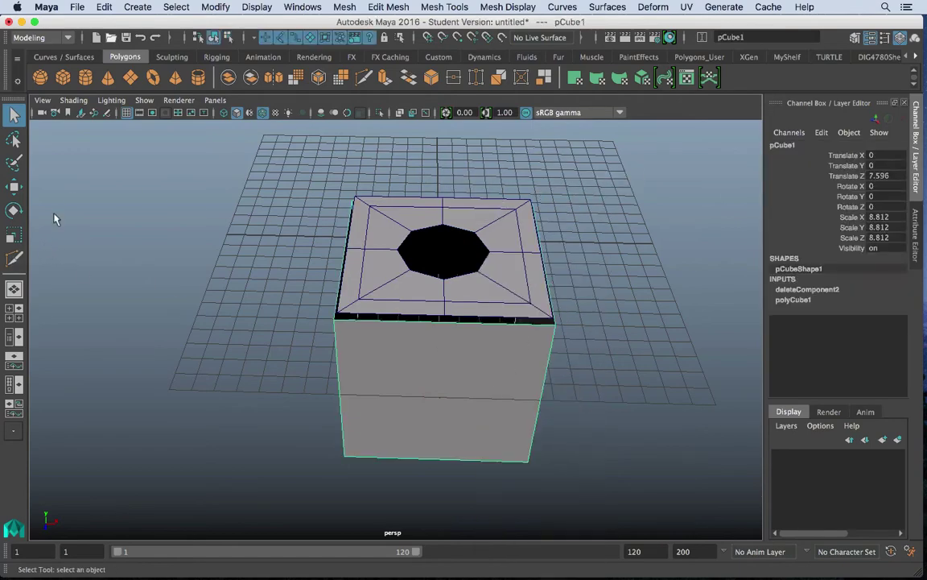
pyautogui.click(15, 258)
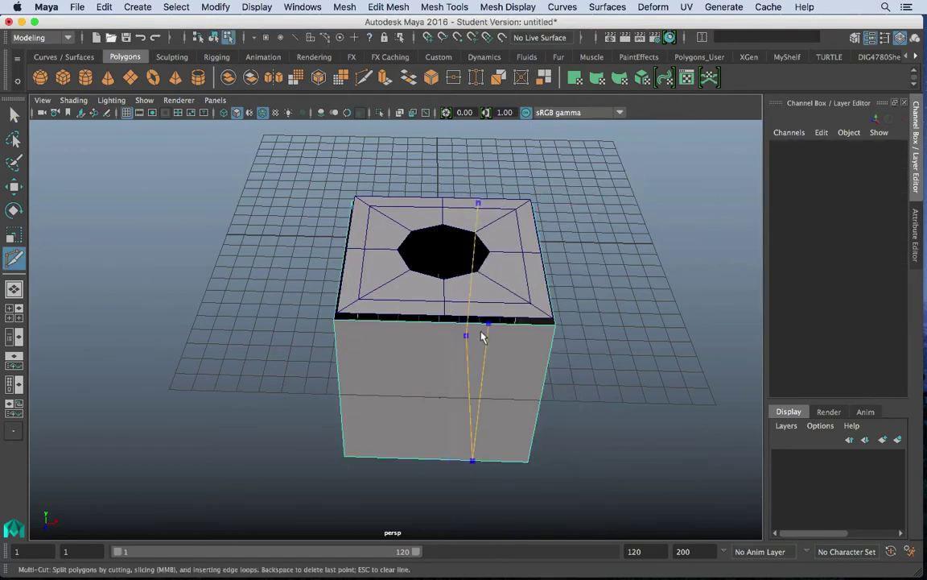
pyautogui.keyDown('ctrl'); pyautogui.click(443, 347); pyautogui.keyUp('ctrl')
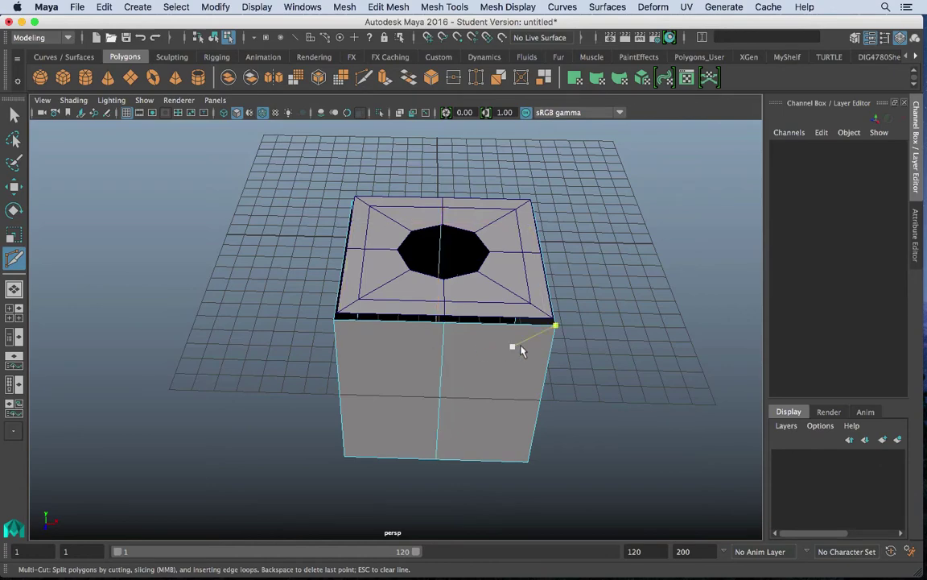
pyautogui.keyDown('alt'); pyautogui.moveTo(597, 342); pyautogui.dragTo(409, 308); pyautogui.keyUp('alt')
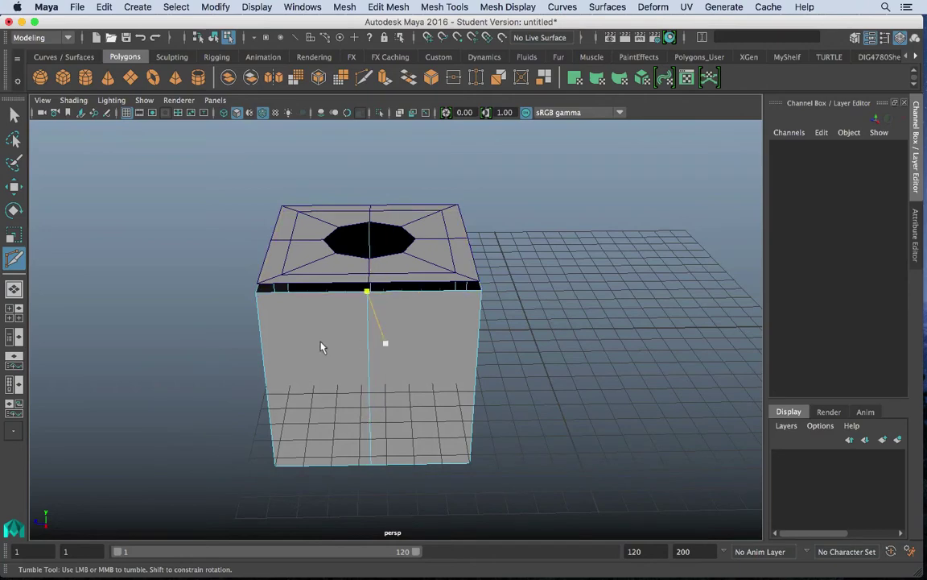
pyautogui.keyDown('alt'); pyautogui.moveTo(321, 347); pyautogui.dragTo(387, 306); pyautogui.keyUp('alt')
pyautogui.press('q')
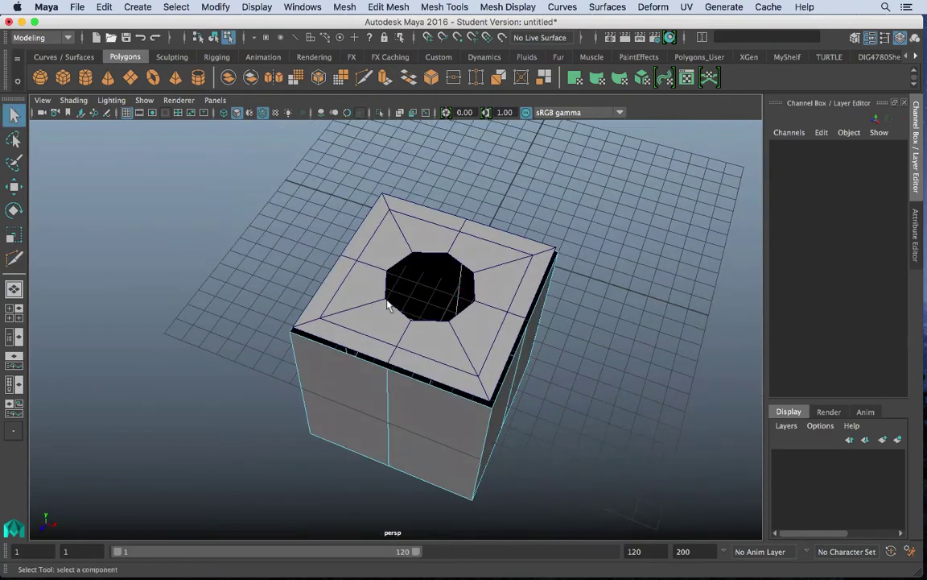
# - Lower the ring to 2.324 in Y and scale it up slightly and uniformly to meet the cube's top border
pyautogui.moveTo(345, 195); pyautogui.dragTo(460, 177, button='right')
pyautogui.click(395, 239)
pyautogui.press('w')
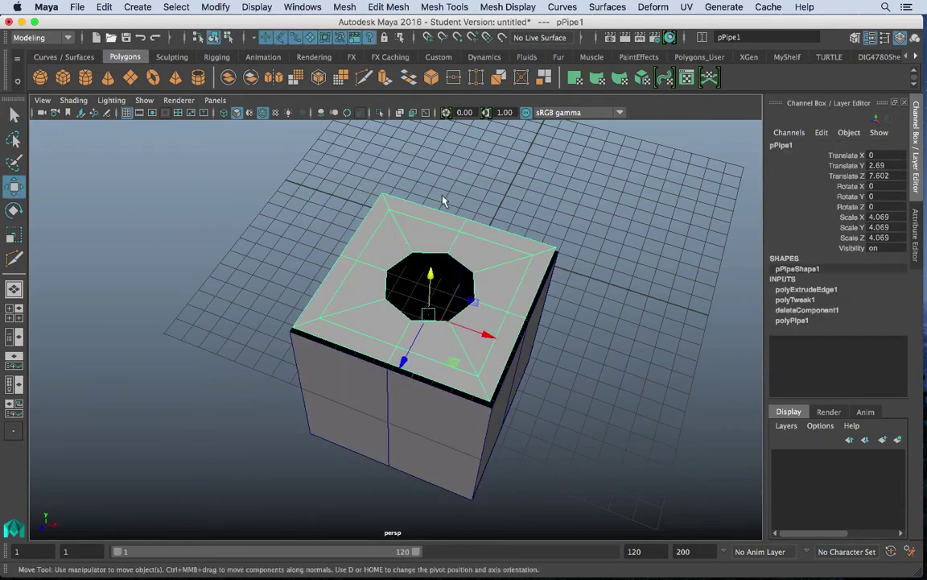
pyautogui.moveTo(439, 268); pyautogui.dragTo(429, 280)
pyautogui.press('r')
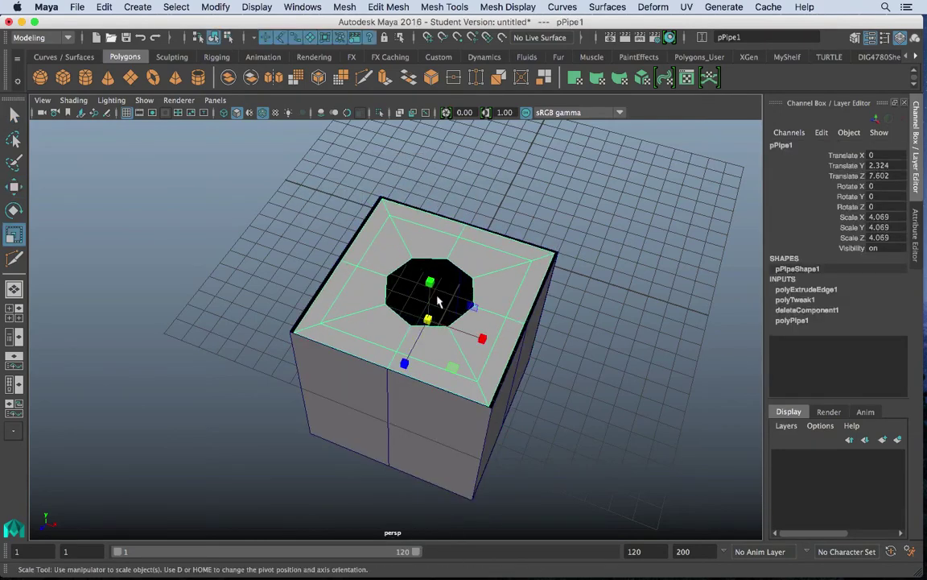
pyautogui.moveTo(431, 323); pyautogui.dragTo(496, 326)
pyautogui.press('w')
# - Combine the cube and the ring into a single mesh
pyautogui.keyDown('alt'); pyautogui.moveTo(496, 327); pyautogui.dragTo(490, 293, button='right'); pyautogui.keyUp('alt')
pyautogui.keyDown('alt'); pyautogui.moveTo(490, 293); pyautogui.dragTo(512, 304); pyautogui.keyUp('alt')
pyautogui.click(269, 330)
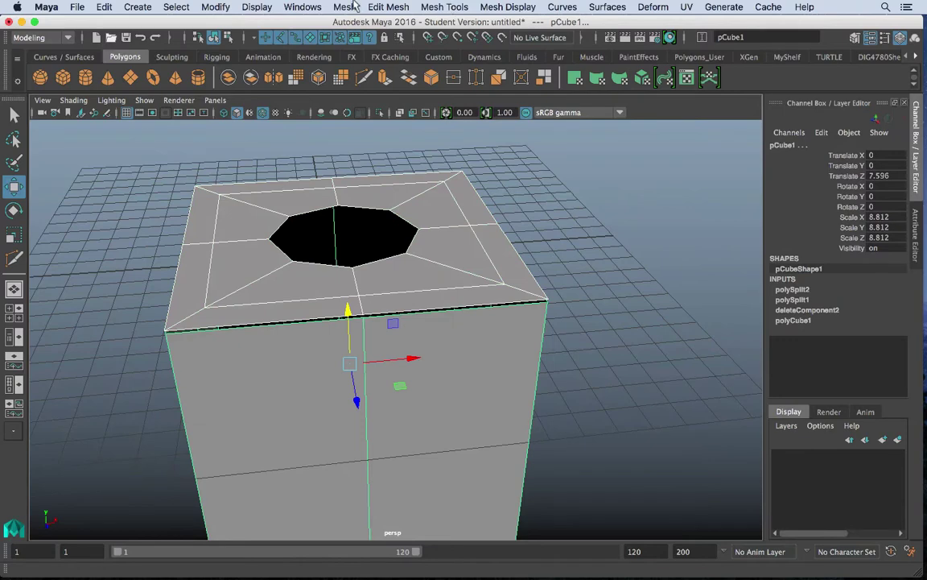
pyautogui.click(355, 7)
pyautogui.click(373, 52)
pyautogui.press('r')
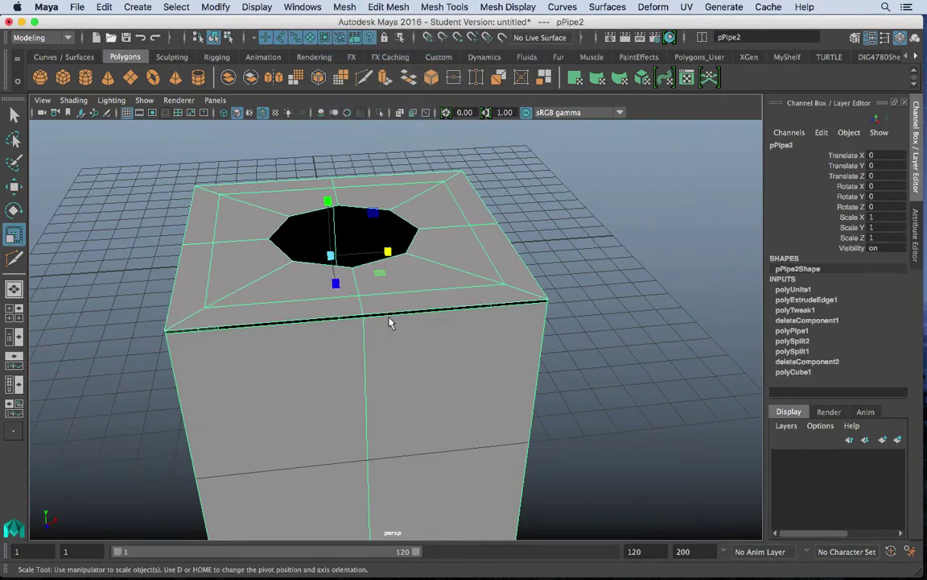
# - Target-weld the cube's corner and midpoint vertices to the matching ring vertices along the front of the top border
pyautogui.click(445, 7)
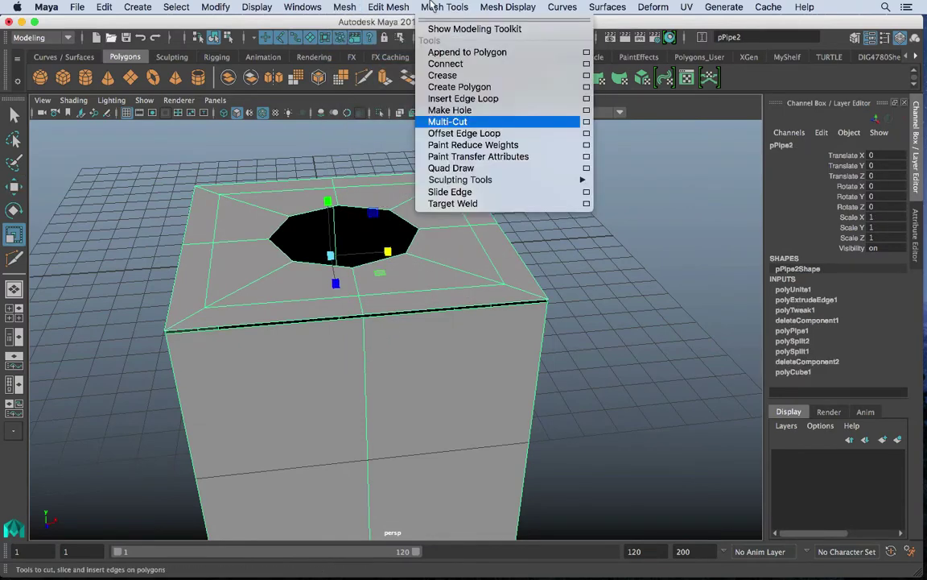
pyautogui.click(484, 203)
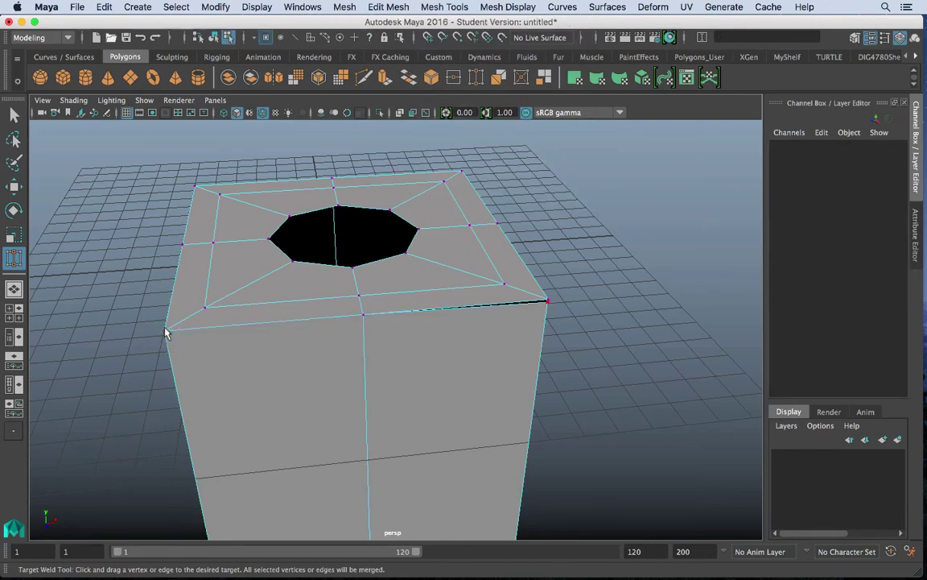
pyautogui.moveTo(547, 301); pyautogui.dragTo(548, 295)
pyautogui.keyDown('alt'); pyautogui.moveTo(548, 296); pyautogui.dragTo(383, 247); pyautogui.keyUp('alt')
pyautogui.scroll(-3, 383, 247)
pyautogui.keyDown('alt'); pyautogui.moveTo(411, 264); pyautogui.dragTo(464, 312, button='middle'); pyautogui.keyUp('alt')
pyautogui.scroll(8, 439, 304)
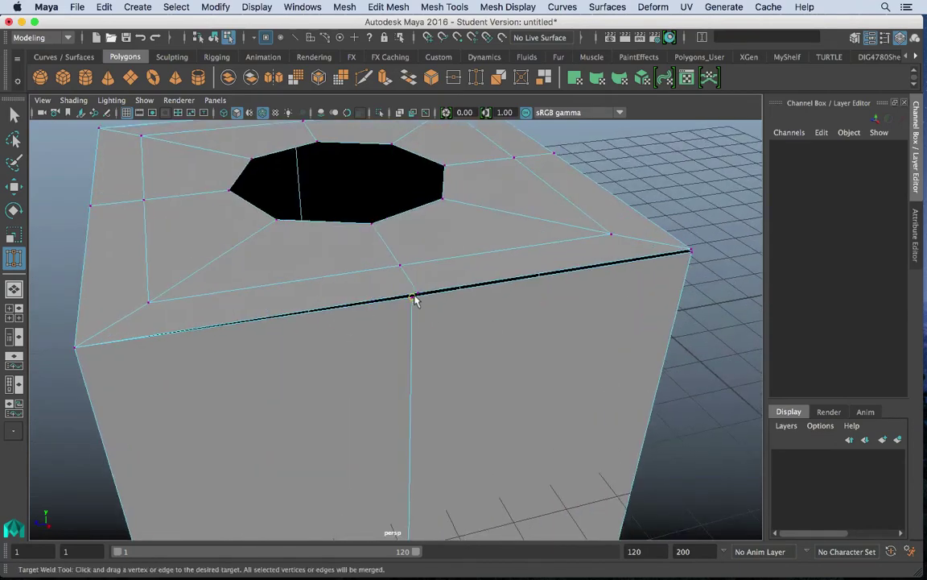
pyautogui.moveTo(413, 299); pyautogui.dragTo(414, 287)
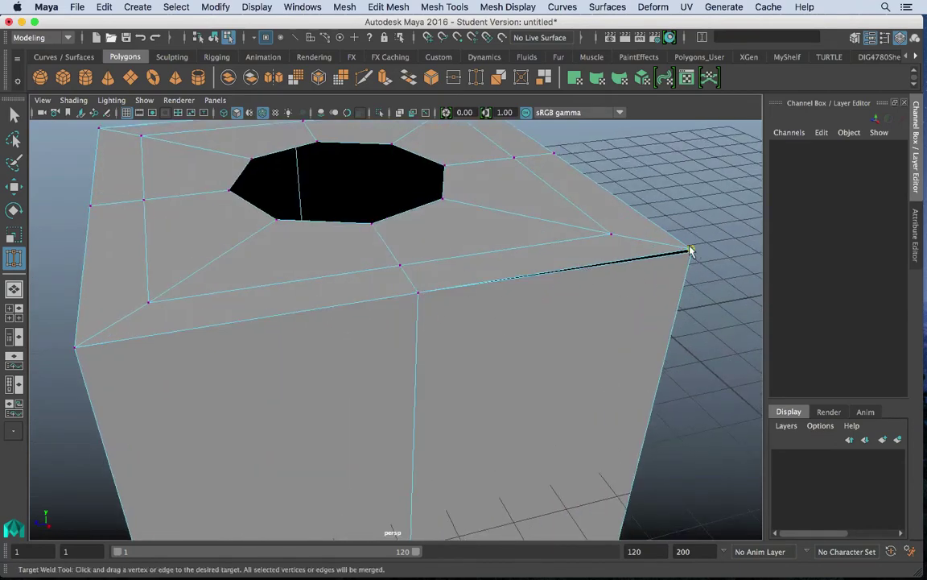
pyautogui.moveTo(691, 251); pyautogui.dragTo(691, 247)
# - Weld the remaining corner and midpoint vertices around the other sides of the cube's top to close the gap
pyautogui.keyDown('alt'); pyautogui.moveTo(691, 247); pyautogui.dragTo(685, 306); pyautogui.keyUp('alt')
pyautogui.keyDown('alt'); pyautogui.moveTo(555, 311); pyautogui.dragTo(451, 244); pyautogui.keyUp('alt')
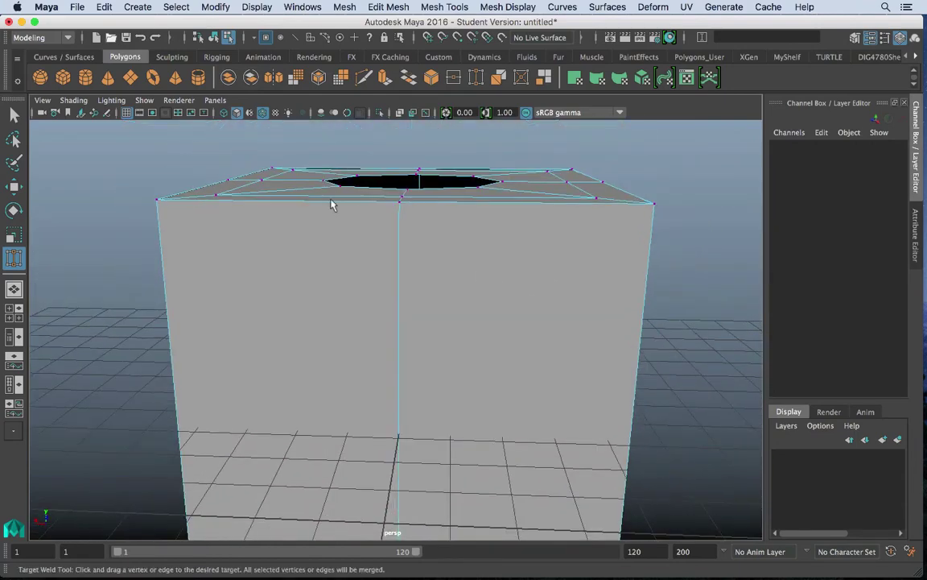
pyautogui.keyDown('alt'); pyautogui.moveTo(331, 204); pyautogui.dragTo(606, 225); pyautogui.keyUp('alt')
pyautogui.keyDown('alt'); pyautogui.moveTo(606, 226); pyautogui.dragTo(671, 273, button='right'); pyautogui.keyUp('alt')
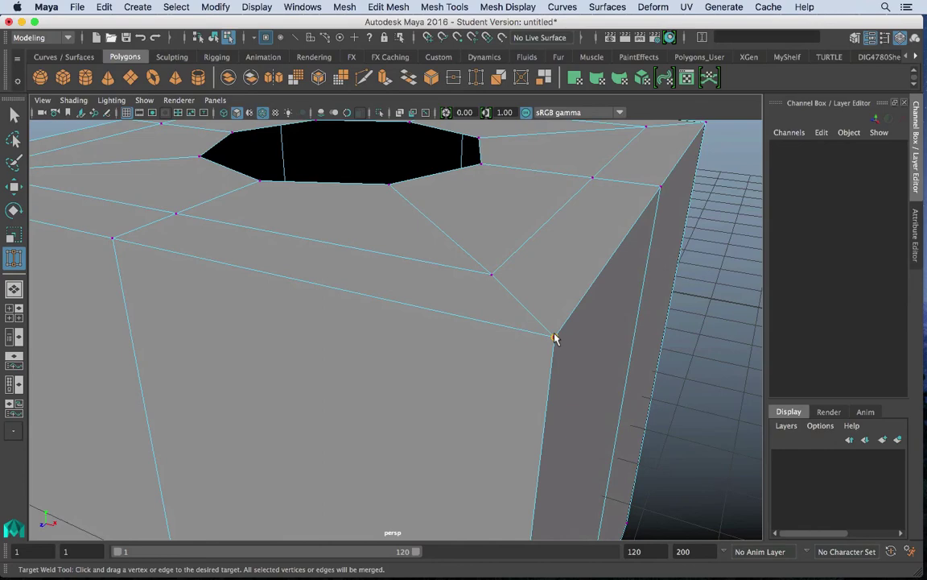
pyautogui.keyDown('alt'); pyautogui.moveTo(578, 313); pyautogui.dragTo(554, 318); pyautogui.keyUp('alt')
pyautogui.keyDown('alt'); pyautogui.moveTo(553, 318); pyautogui.dragTo(318, 230, button='right'); pyautogui.keyUp('alt')
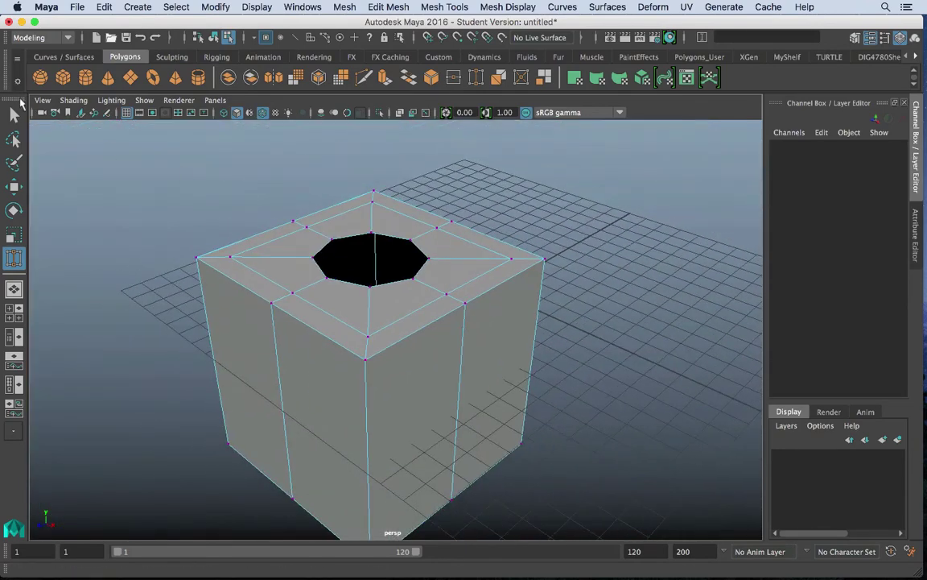
# - Flatten all the top-surface vertices by scaling them to about 0.02 in Y, and return to object mode
pyautogui.click(13, 114)
pyautogui.moveTo(365, 194); pyautogui.dragTo(366, 273, button='right')
pyautogui.moveTo(306, 183); pyautogui.dragTo(304, 185, button='right')
pyautogui.keyDown('alt'); pyautogui.moveTo(308, 294); pyautogui.dragTo(402, 256); pyautogui.keyUp('alt')
pyautogui.moveTo(379, 272); pyautogui.dragTo(201, 194, button='right')
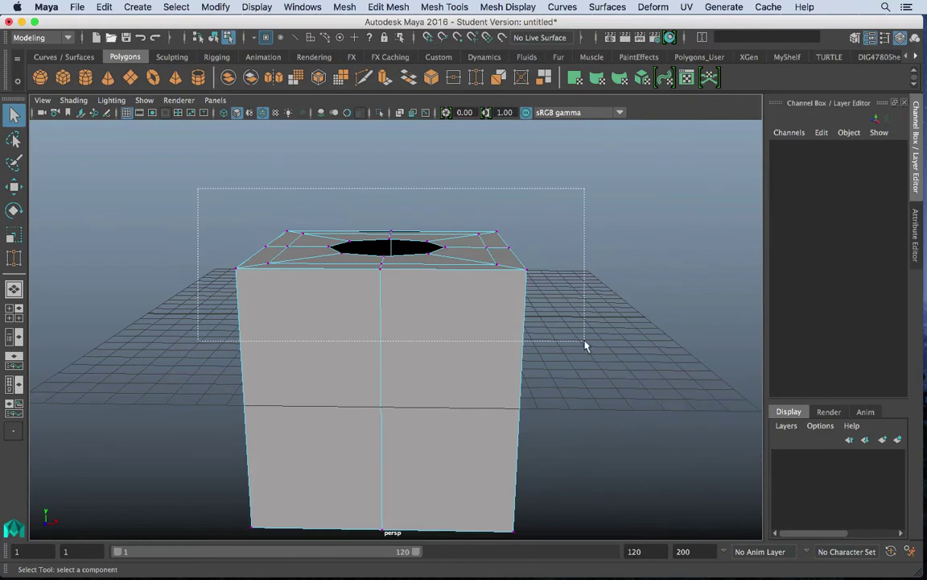
pyautogui.moveTo(585, 347); pyautogui.dragTo(585, 346)
pyautogui.press('r')
pyautogui.moveTo(389, 193); pyautogui.dragTo(396, 251)
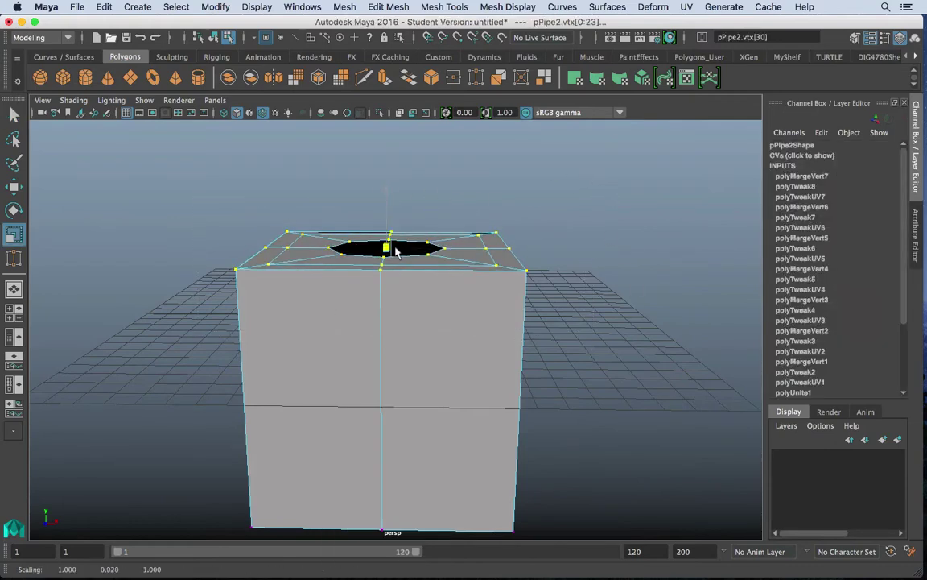
pyautogui.moveTo(478, 242); pyautogui.dragTo(533, 175, button='right')
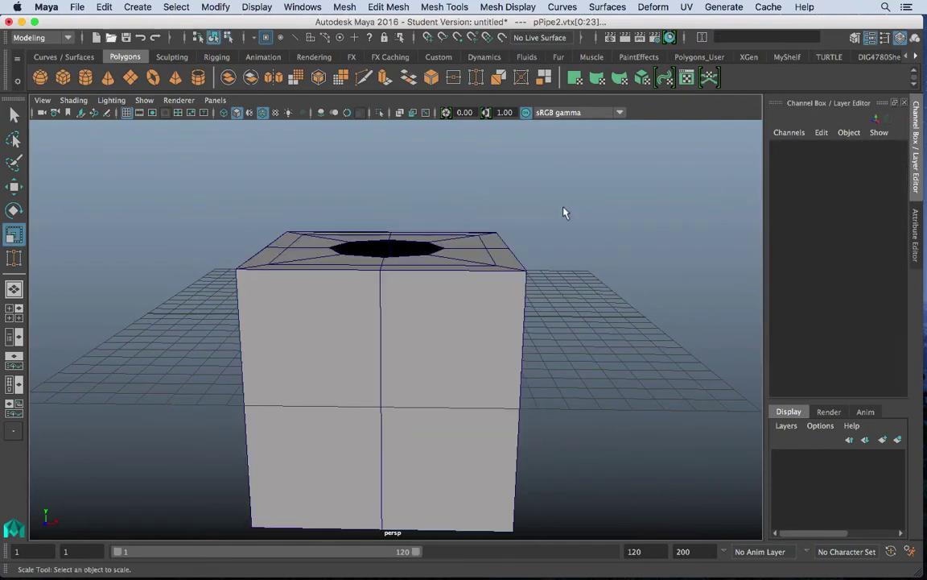
# - Extrude the hole's eight border edges straight down to about 3.09 in Y to form the hole's walls
pyautogui.keyDown('alt'); pyautogui.moveTo(572, 230); pyautogui.dragTo(483, 241); pyautogui.keyUp('alt')
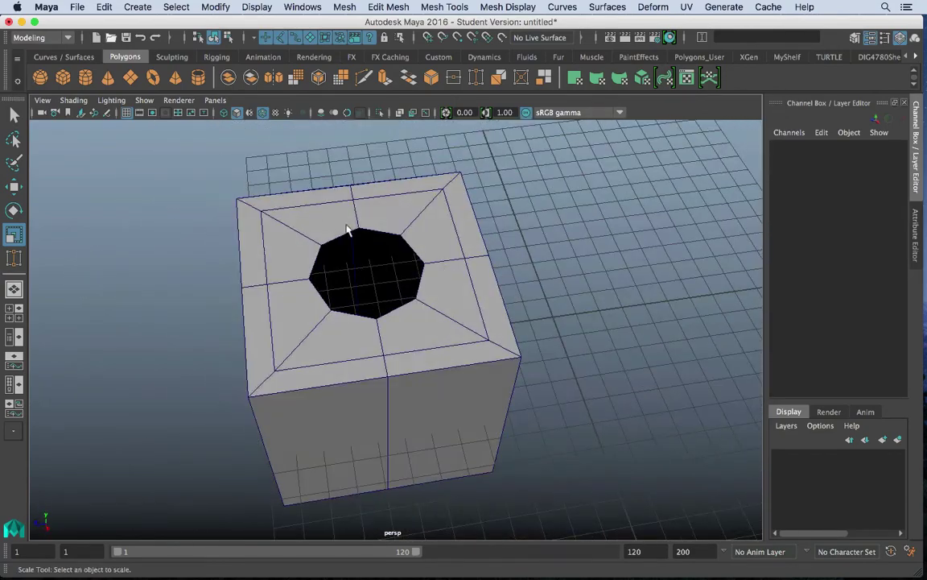
pyautogui.moveTo(323, 195); pyautogui.dragTo(324, 227, button='right')
pyautogui.moveTo(323, 178); pyautogui.dragTo(323, 173, button='right')
pyautogui.doubleClick(343, 242)
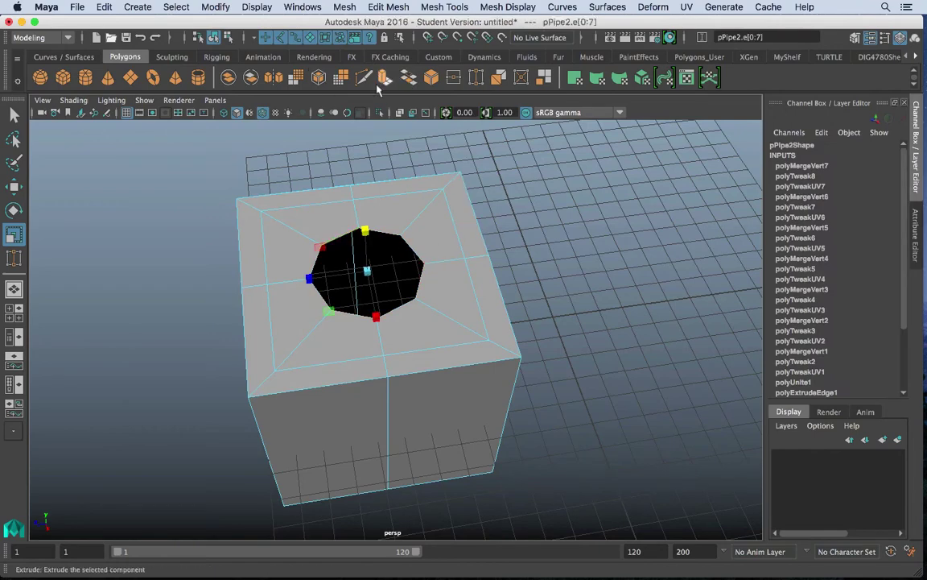
pyautogui.click(382, 80)
pyautogui.click(473, 231)
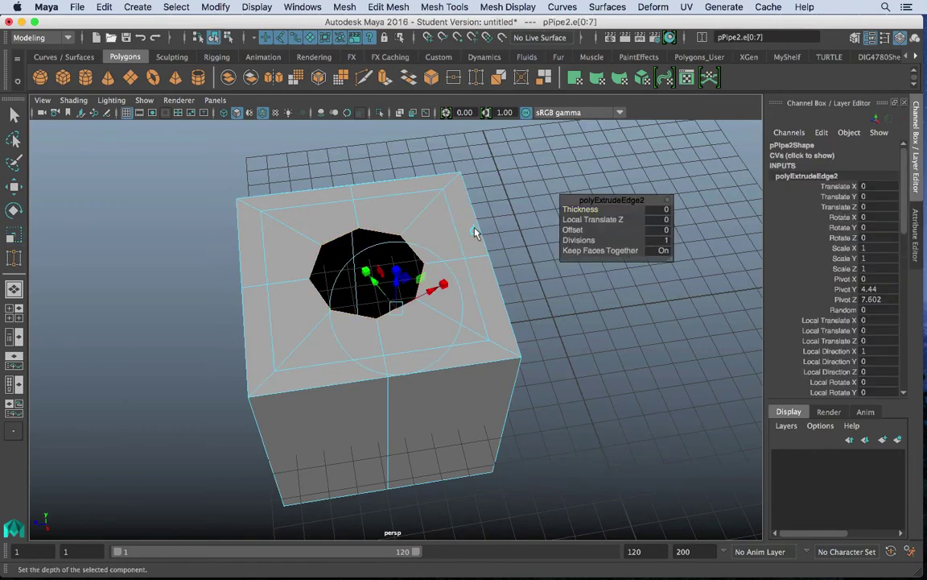
pyautogui.moveTo(365, 255); pyautogui.dragTo(370, 276)
# - Extrude the lower border edges again, inward toward the hole's centre, with a local Z translation of 1.781
pyautogui.hotkey('ctrl', 'e')
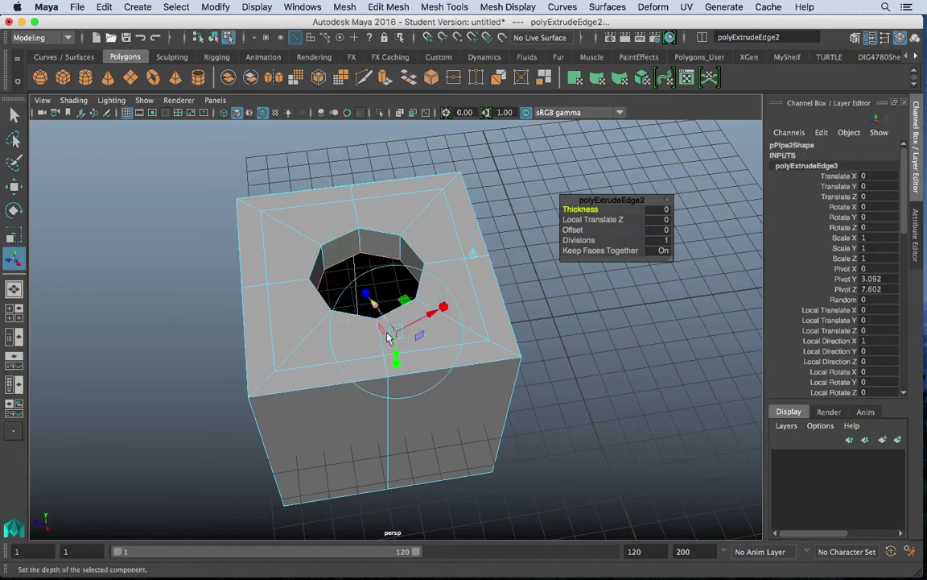
pyautogui.moveTo(382, 309); pyautogui.dragTo(351, 294)
pyautogui.keyDown('alt'); pyautogui.moveTo(507, 343); pyautogui.dragTo(584, 355, button='right'); pyautogui.keyUp('alt')
pyautogui.keyDown('alt'); pyautogui.moveTo(389, 280); pyautogui.dragTo(373, 290); pyautogui.keyUp('alt')
# - Merge the eight vertices around the small opening in the hole's floor to their centre, and return to object mode
pyautogui.rightClick(336, 263)
pyautogui.moveTo(337, 266); pyautogui.dragTo(276, 197, button='right')
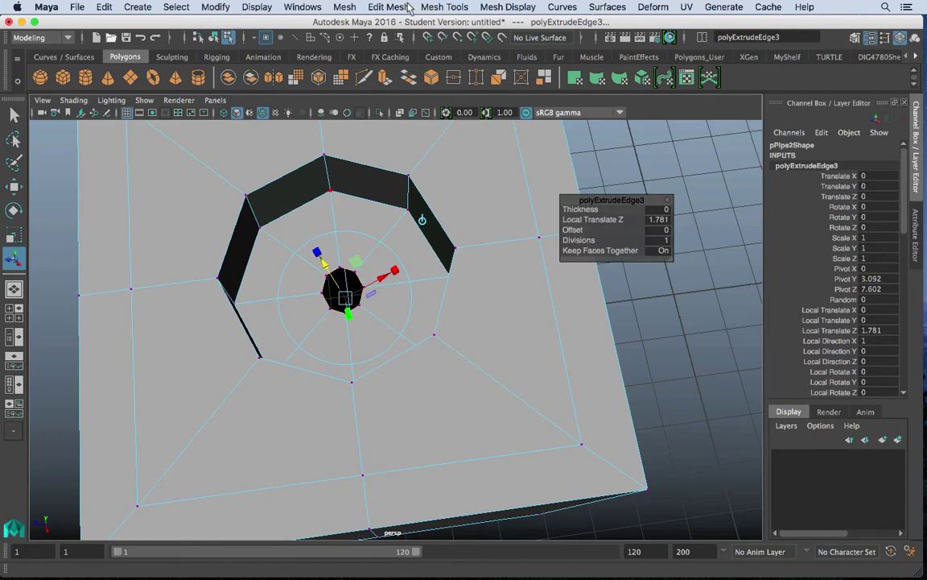
pyautogui.click(538, 236)
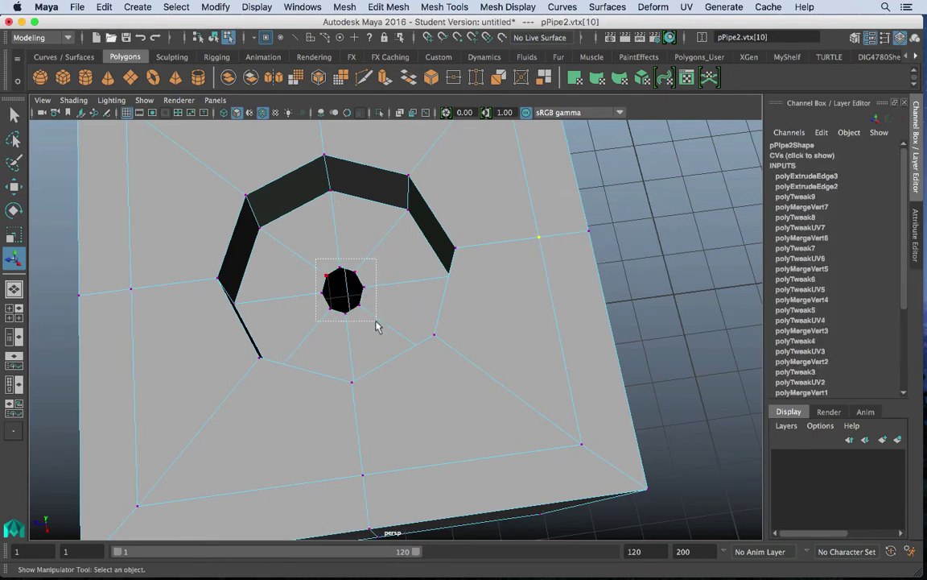
pyautogui.moveTo(377, 326); pyautogui.dragTo(377, 326)
pyautogui.keyDown('alt'); pyautogui.moveTo(377, 326); pyautogui.dragTo(391, 269); pyautogui.keyUp('alt')
pyautogui.press('w')
pyautogui.press('f')
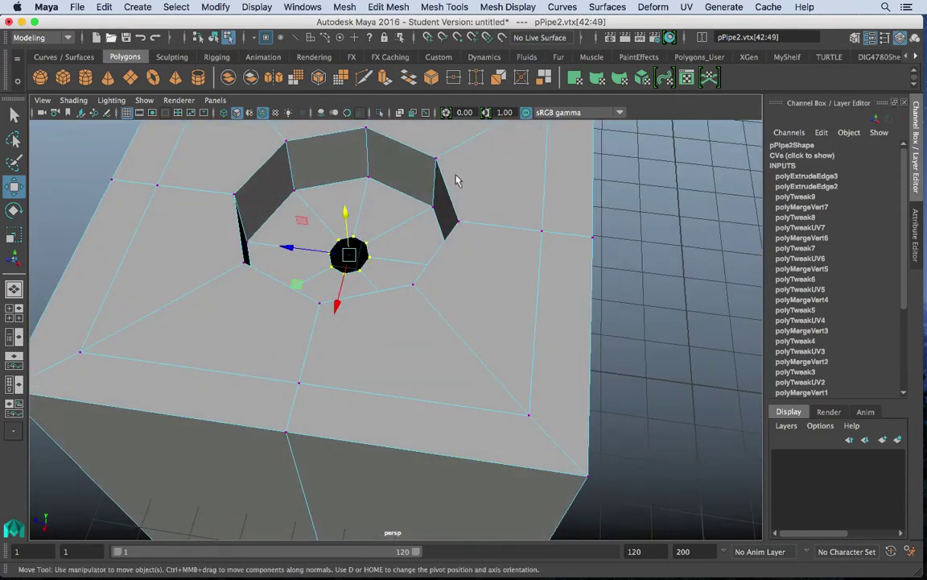
pyautogui.click(448, 7)
pyautogui.moveTo(399, 7)
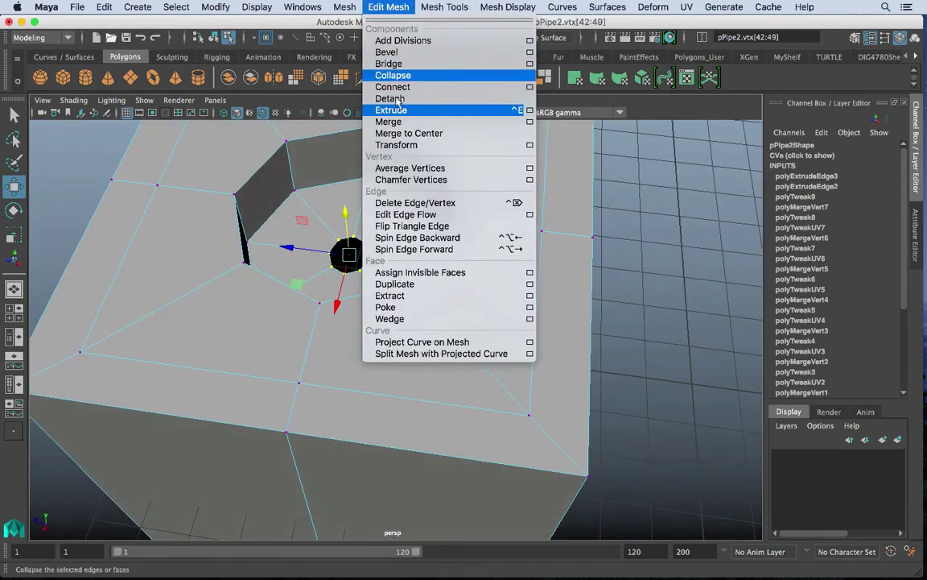
pyautogui.moveTo(343, 7)
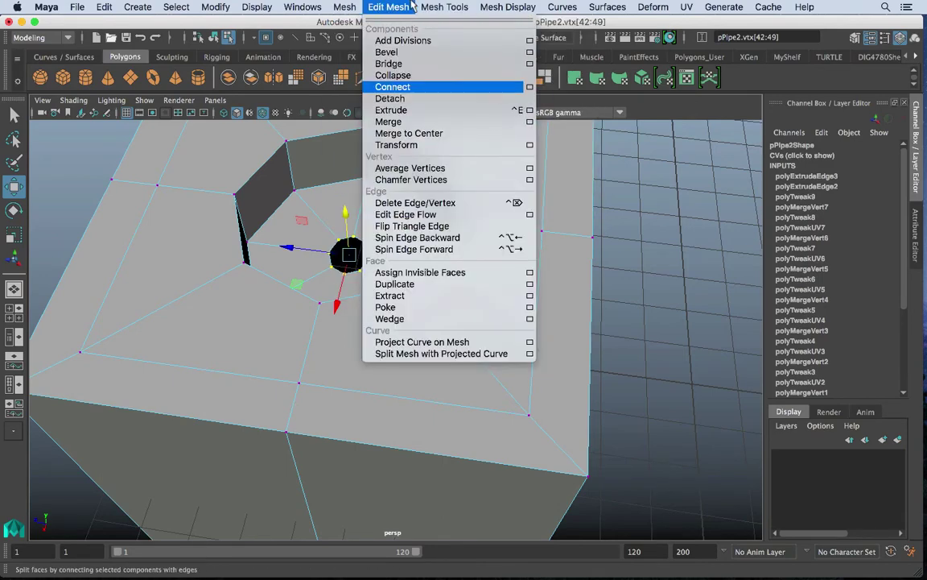
pyautogui.click(408, 134)
pyautogui.moveTo(365, 196); pyautogui.dragTo(365, 160, button='right')
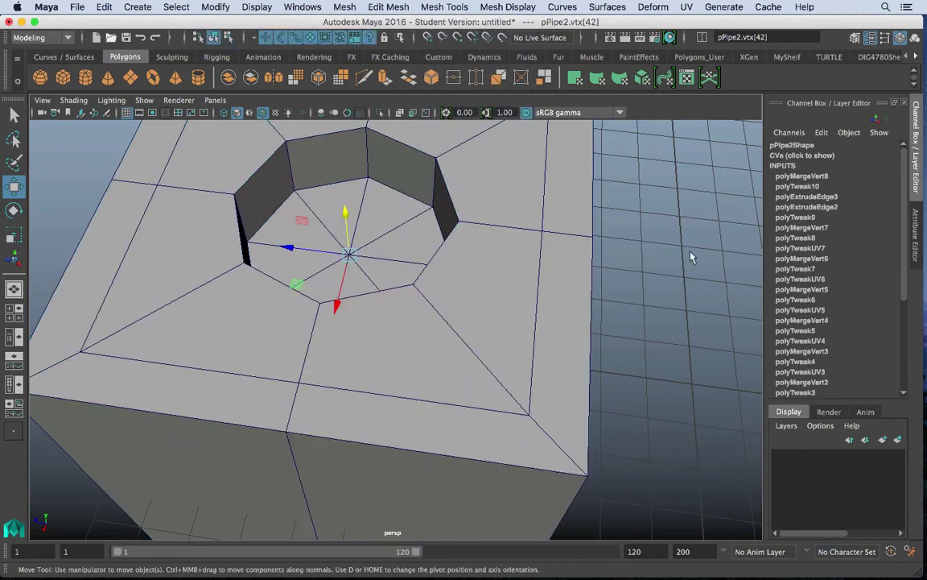
# - Preview the cube smoothed to examine the roundness of the hole, and restore the unsmoothed display
pyautogui.click(629, 277)
pyautogui.keyDown('alt'); pyautogui.moveTo(627, 278); pyautogui.dragTo(501, 242); pyautogui.keyUp('alt')
pyautogui.keyDown('alt'); pyautogui.moveTo(500, 242); pyautogui.dragTo(441, 283, button='right'); pyautogui.keyUp('alt')
pyautogui.keyDown('alt'); pyautogui.moveTo(440, 282); pyautogui.dragTo(439, 276); pyautogui.keyUp('alt')
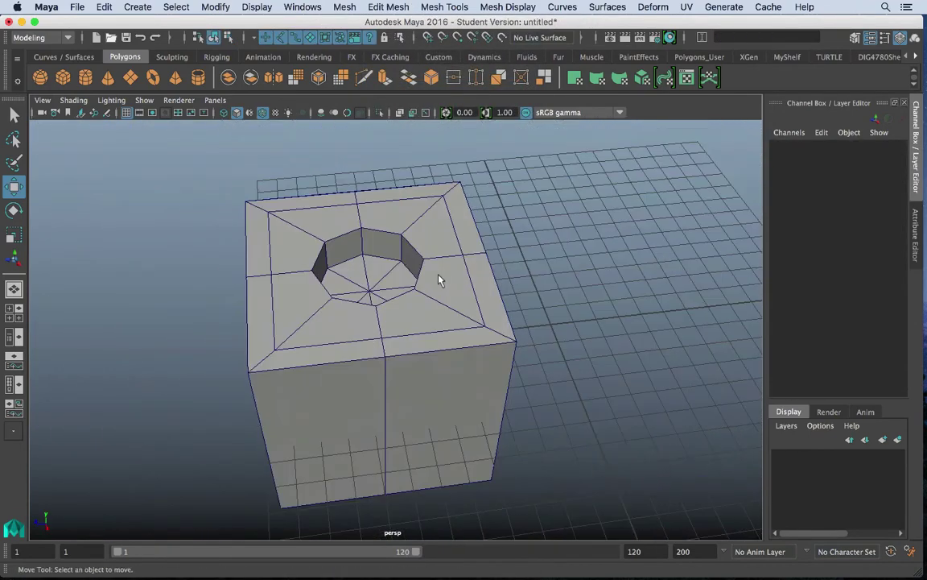
pyautogui.click(439, 280)
pyautogui.press('3')
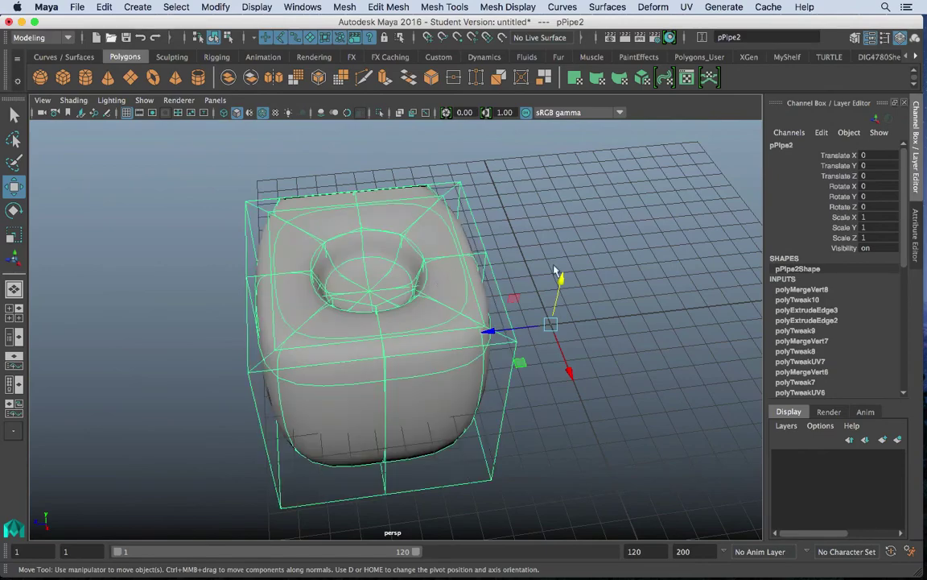
pyautogui.click(554, 272)
pyautogui.keyDown('alt'); pyautogui.moveTo(553, 271); pyautogui.dragTo(464, 268); pyautogui.keyUp('alt')
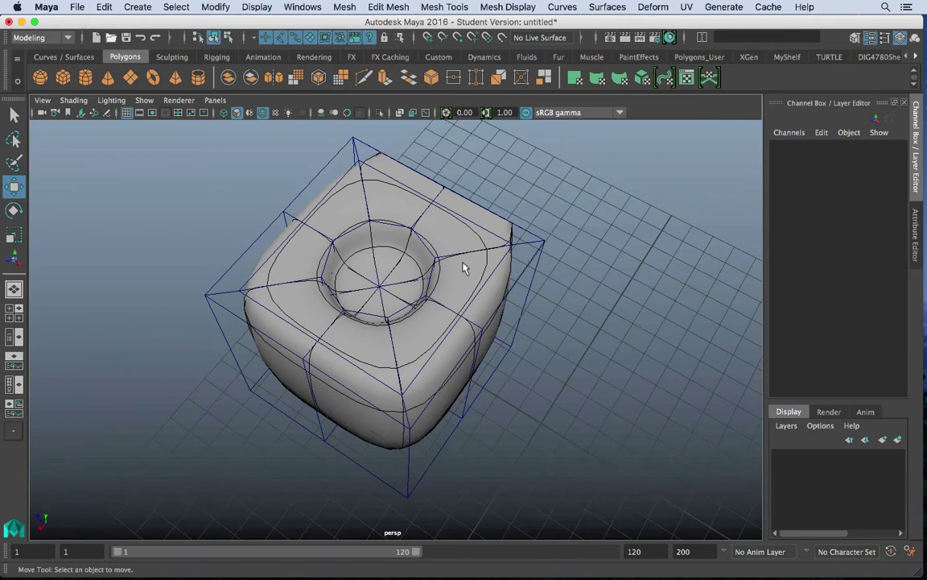
pyautogui.click(443, 267)
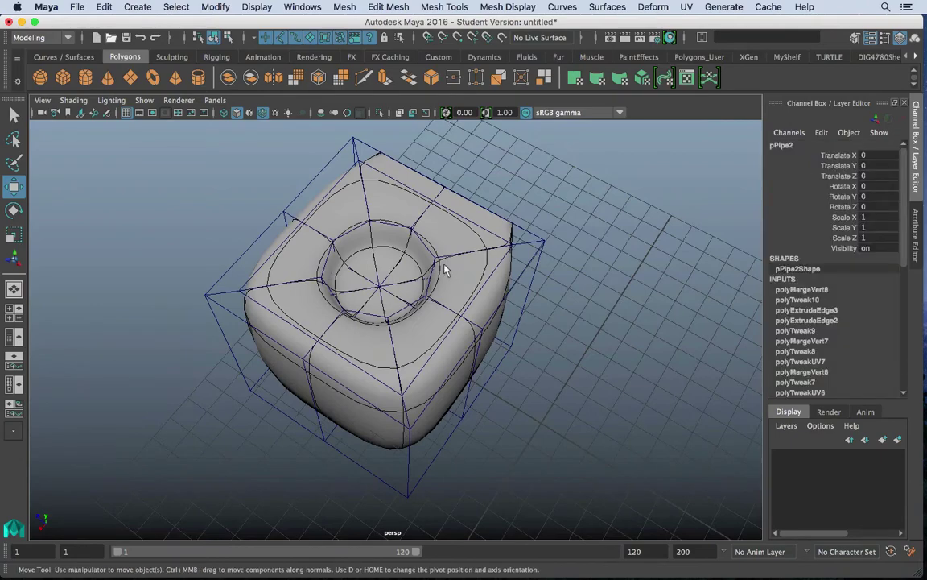
pyautogui.press('1')
# - Weld the unmerged edge along the cube's upper front side to its matching edge with Target Weld, and return to object mode
pyautogui.keyDown('alt'); pyautogui.moveTo(517, 230); pyautogui.dragTo(458, 240); pyautogui.keyUp('alt')
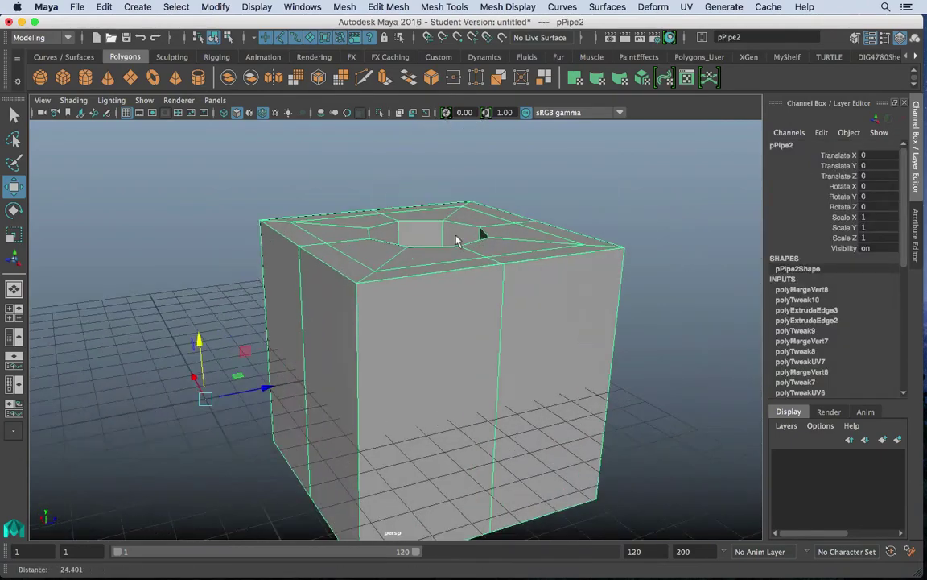
pyautogui.keyDown('alt'); pyautogui.moveTo(458, 239); pyautogui.dragTo(512, 238, button='right'); pyautogui.keyUp('alt')
pyautogui.keyDown('alt'); pyautogui.moveTo(512, 238); pyautogui.dragTo(403, 285, button='middle'); pyautogui.keyUp('alt')
pyautogui.keyDown('alt'); pyautogui.moveTo(402, 285); pyautogui.dragTo(488, 321, button='right'); pyautogui.keyUp('alt')
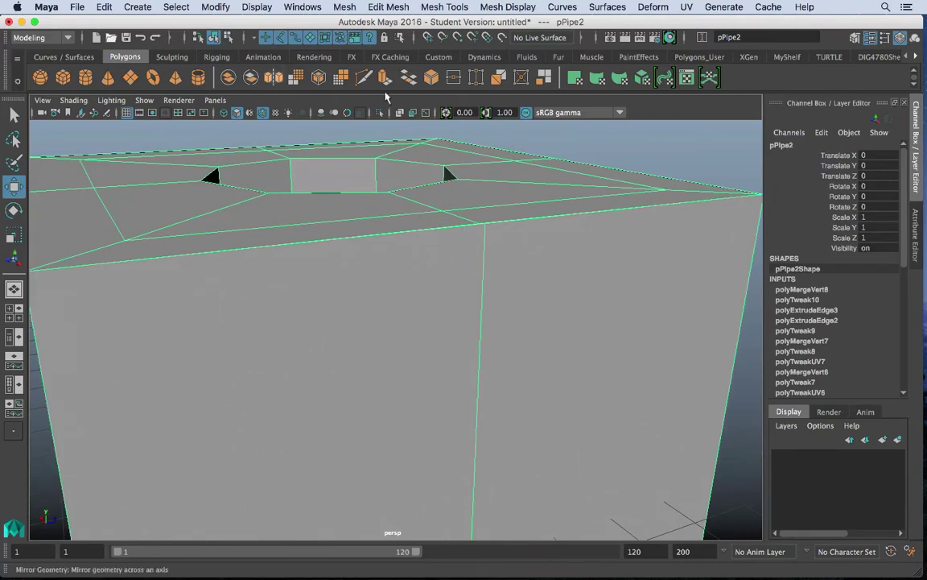
pyautogui.click(445, 6)
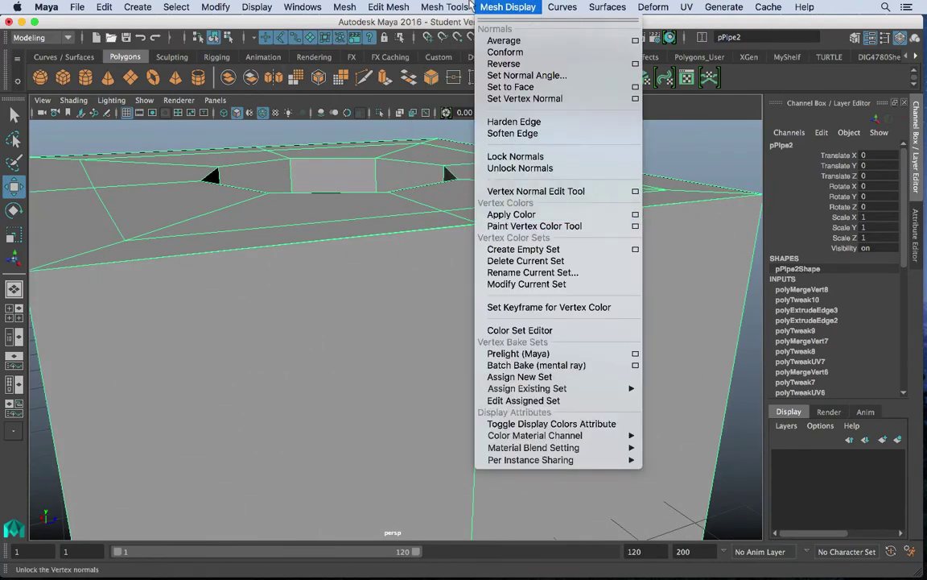
pyautogui.click(471, 204)
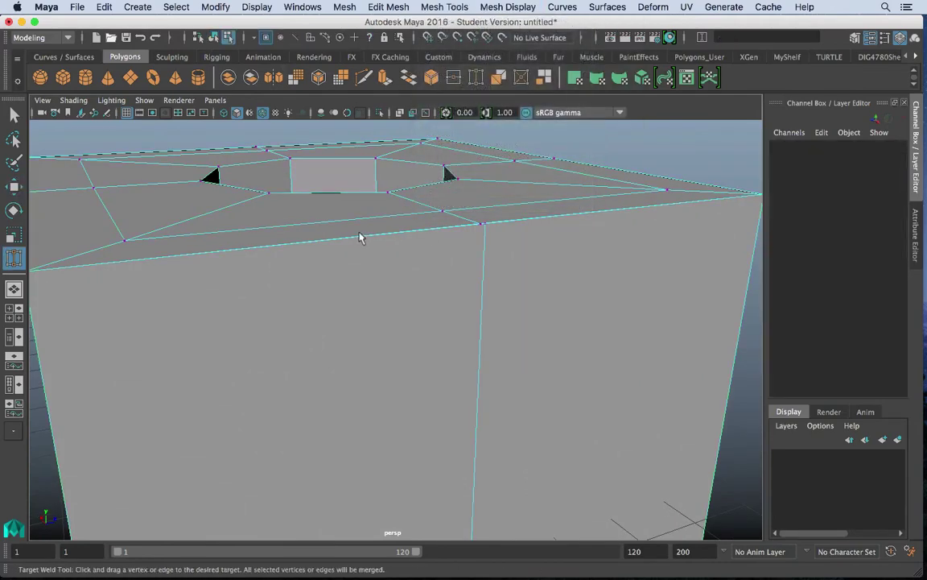
pyautogui.moveTo(356, 197); pyautogui.dragTo(356, 160, button='right')
pyautogui.click(347, 242)
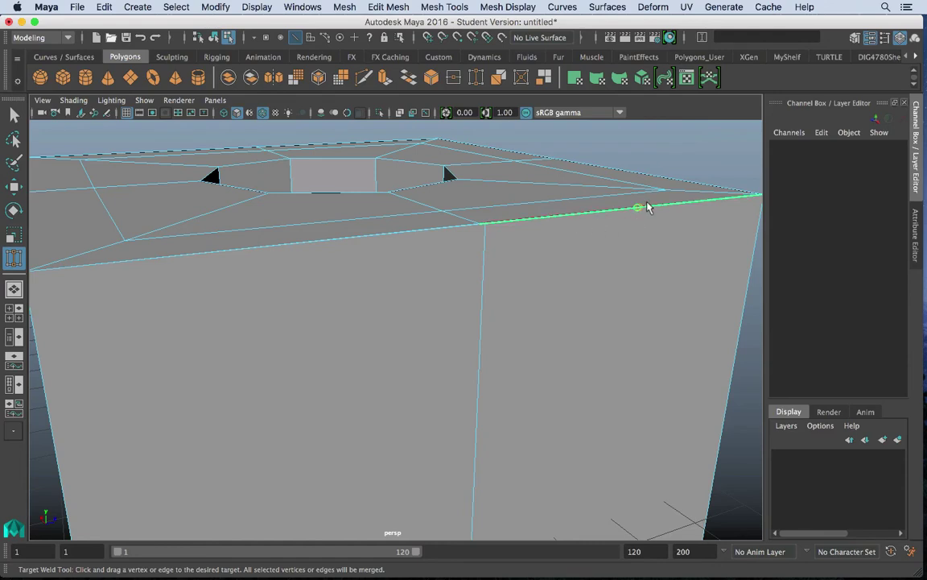
pyautogui.moveTo(258, 248); pyautogui.dragTo(290, 247)
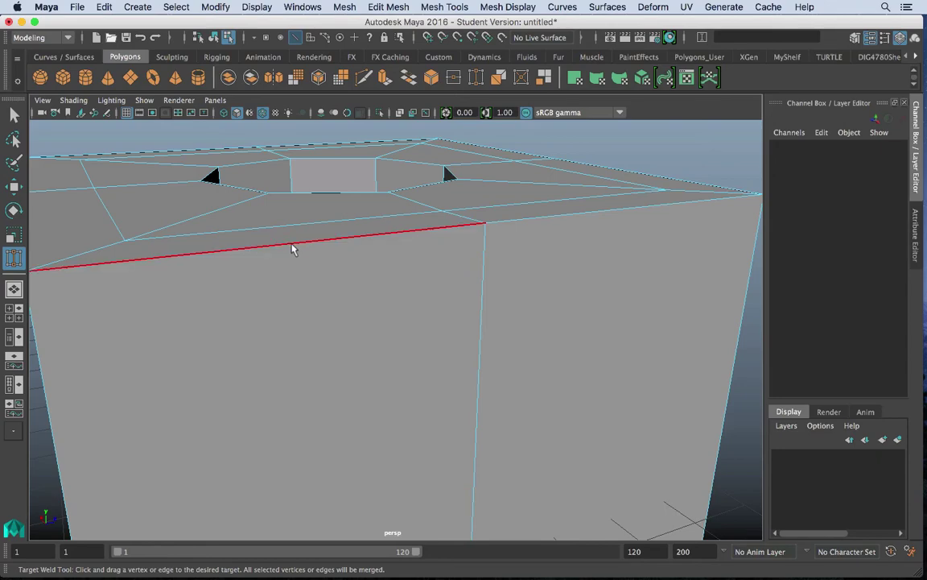
pyautogui.press('q')
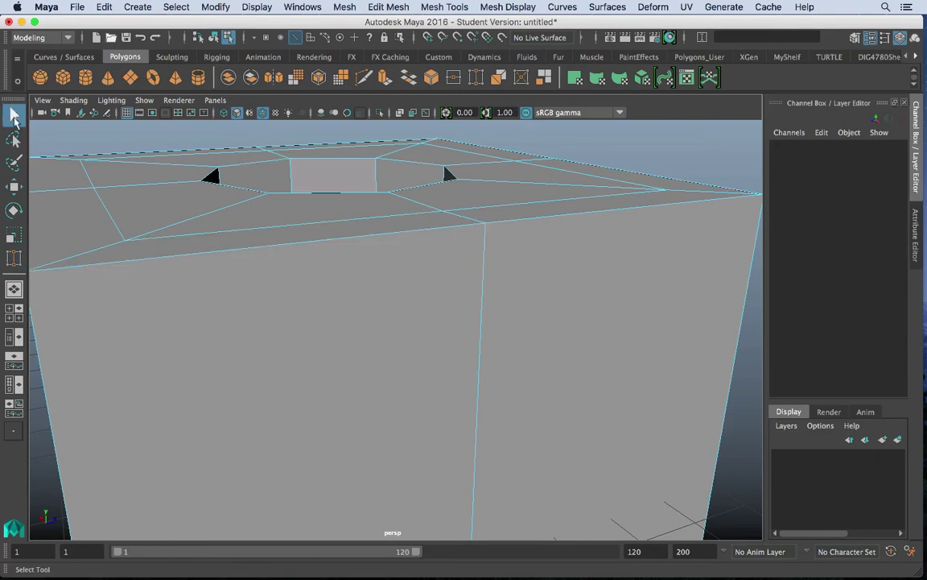
pyautogui.moveTo(248, 153); pyautogui.dragTo(284, 149, button='right')
# - Turn on smooth preview for the cube and insert two edge loops around the top face's outer border with Multi-Cut
pyautogui.moveTo(283, 149)
pyautogui.keyDown('alt'); pyautogui.mouseDown()
pyautogui.moveTo(331, 191)
pyautogui.moveTo(297, 160)
pyautogui.mouseUp(); pyautogui.keyUp('alt')
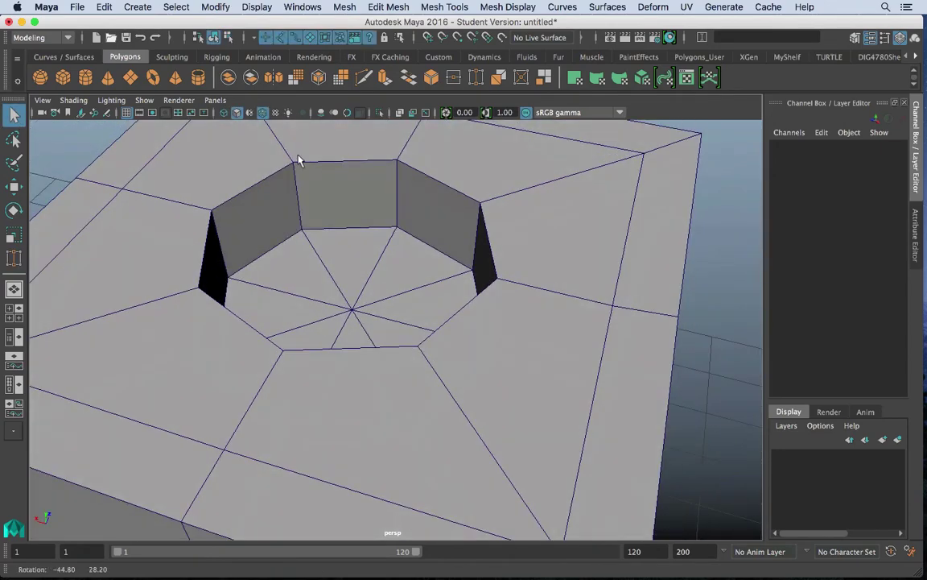
pyautogui.scroll(-5, 285, 266)
pyautogui.click(282, 275)
pyautogui.press('3')
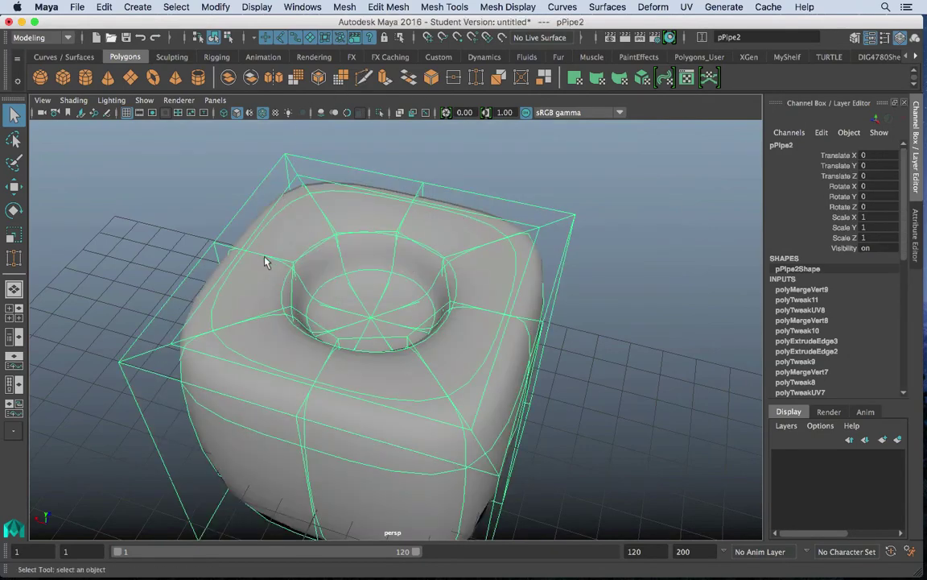
pyautogui.hotkey('ctrl', 'shift', 'x')
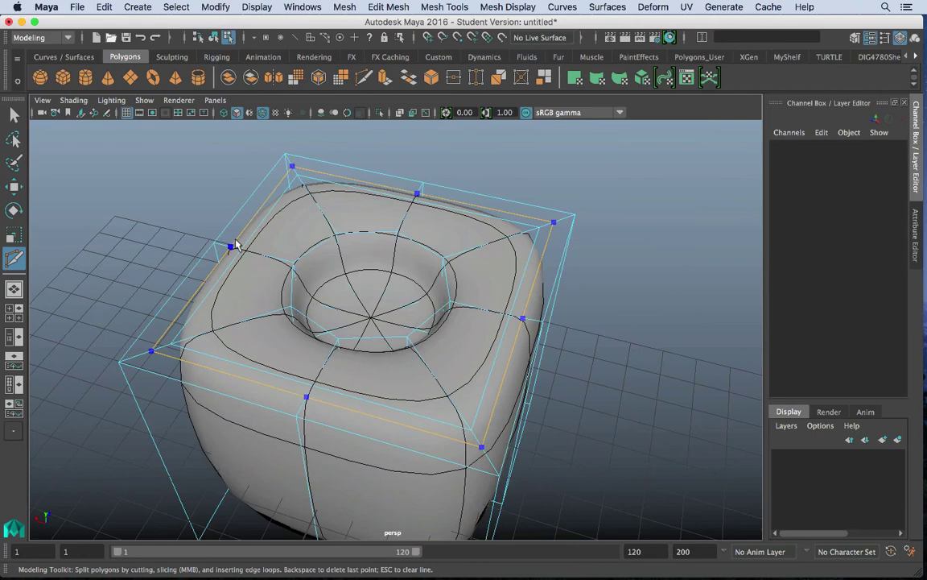
pyautogui.keyDown('ctrl'); pyautogui.click(227, 246); pyautogui.keyUp('ctrl')
pyautogui.keyDown('ctrl'); pyautogui.click(221, 247); pyautogui.keyUp('ctrl')
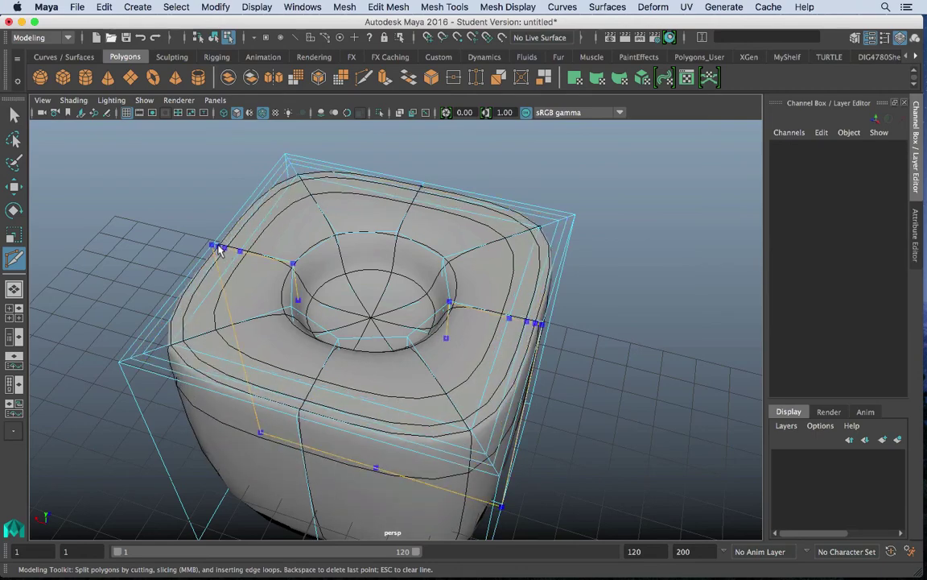
pyautogui.press('Escape')
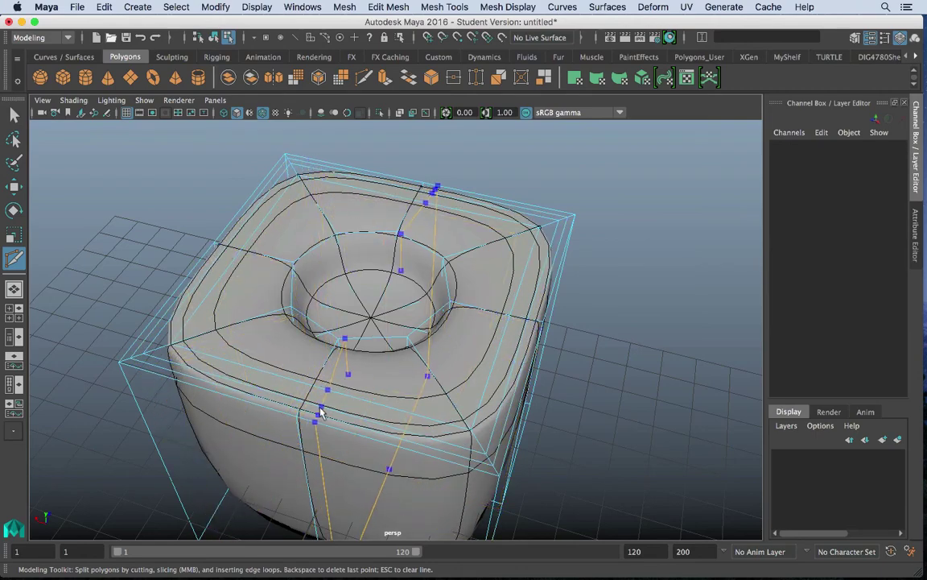
# - Insert two horizontal edge loops around the cube's sides, one near the upper edge and one near the base
pyautogui.keyDown('alt'); pyautogui.moveTo(311, 395); pyautogui.dragTo(435, 286); pyautogui.keyUp('alt')
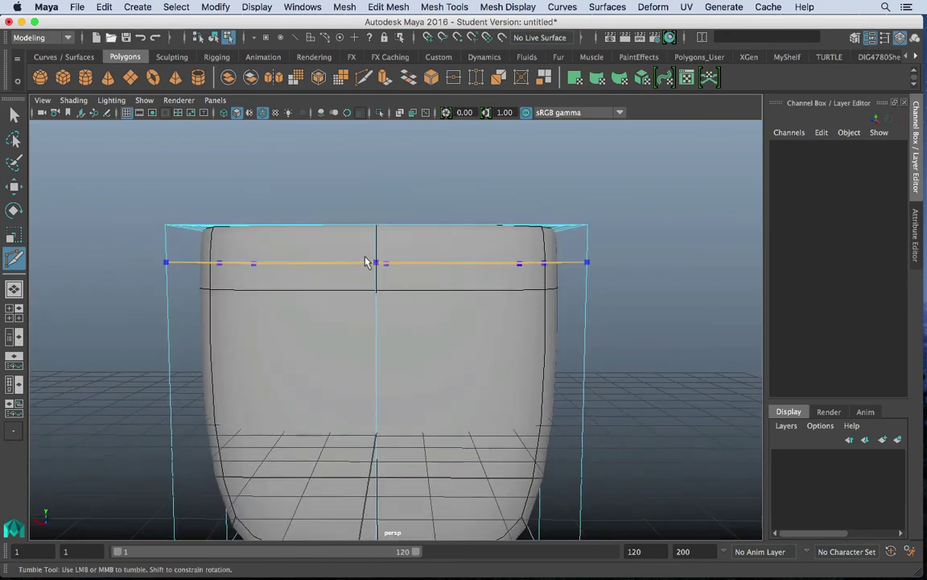
pyautogui.click(375, 249)
pyautogui.press('Escape')
pyautogui.scroll(-3, 341, 410)
pyautogui.keyDown('alt'); pyautogui.moveTo(341, 419); pyautogui.dragTo(347, 312, button='middle'); pyautogui.keyUp('alt')
pyautogui.keyDown('ctrl'); pyautogui.click(383, 430); pyautogui.keyUp('ctrl')
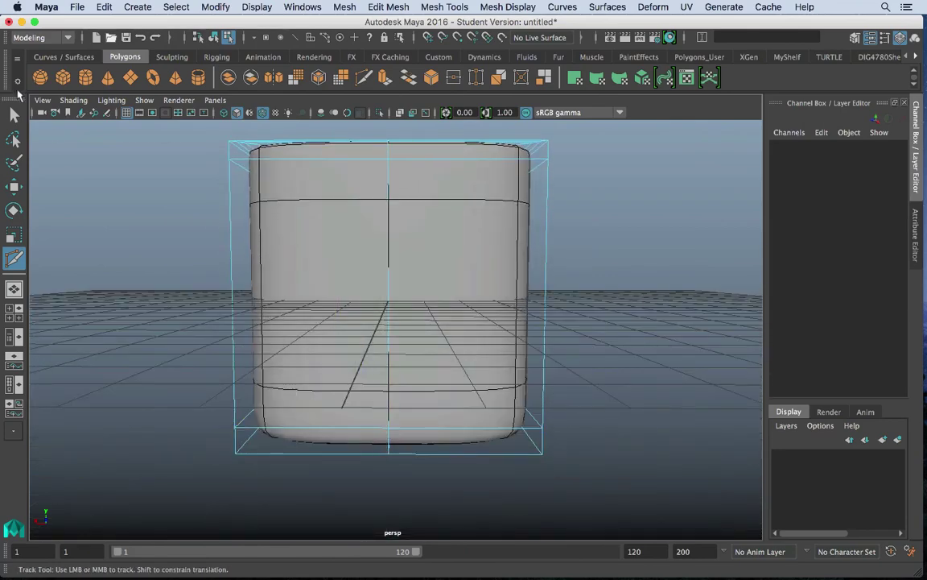
# - Leave Multi-Cut, turn off the cube's smooth preview, and return to object mode
pyautogui.click(14, 114)
pyautogui.press('1')
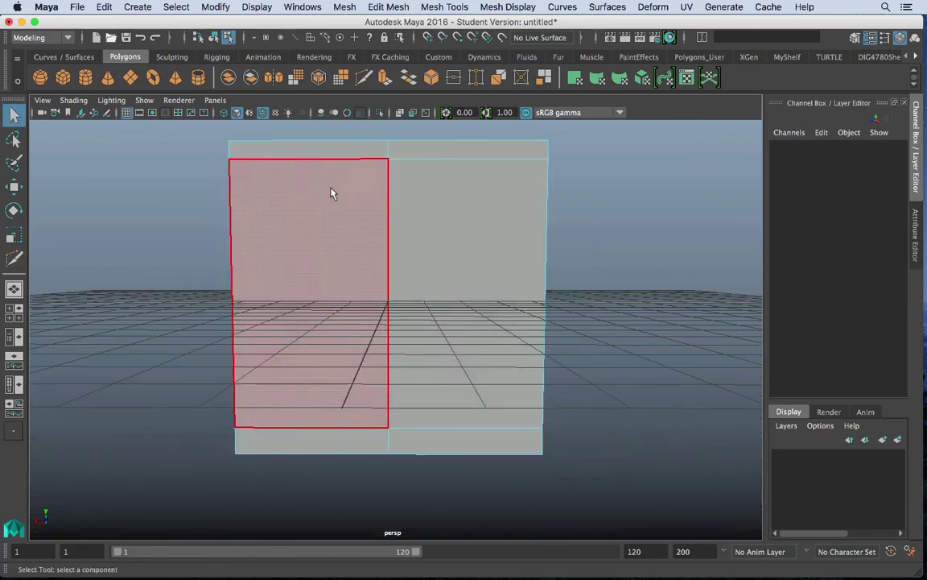
pyautogui.moveTo(347, 154); pyautogui.dragTo(360, 157, button='right')
pyautogui.keyDown('alt'); pyautogui.moveTo(362, 185); pyautogui.dragTo(314, 289); pyautogui.keyUp('alt')
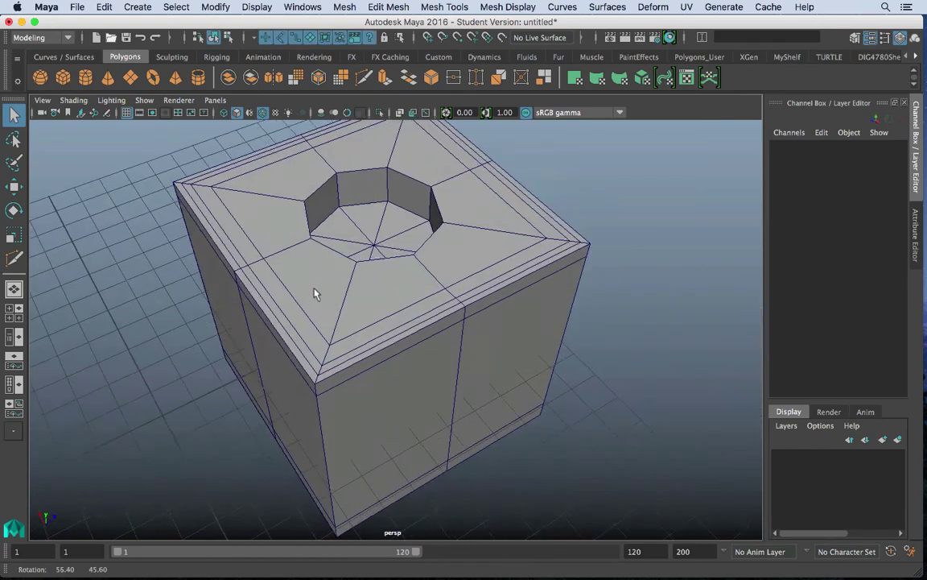
pyautogui.scroll(-5, 450, 292)
pyautogui.keyDown('alt'); pyautogui.moveTo(454, 291); pyautogui.dragTo(476, 315); pyautogui.keyUp('alt')
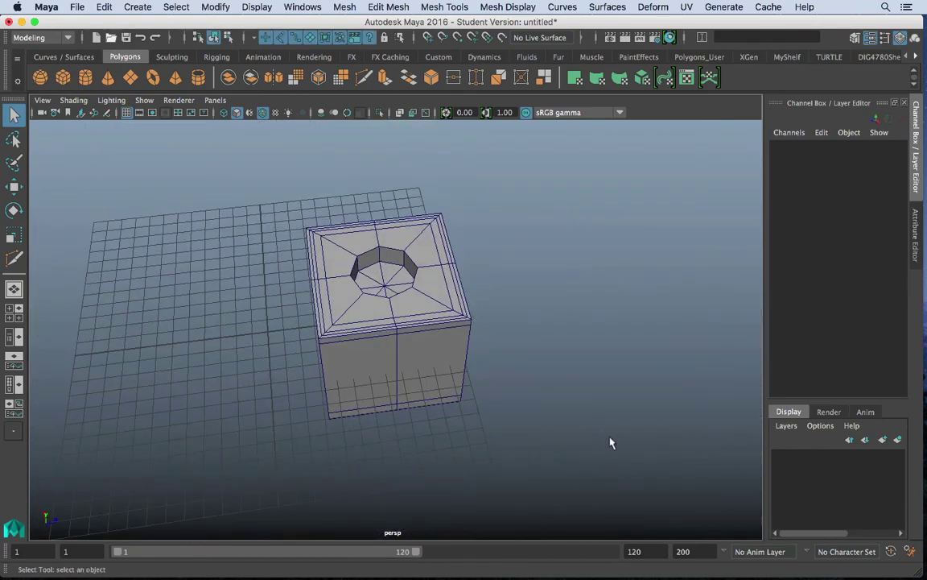
pyautogui.moveTo(618, 564)
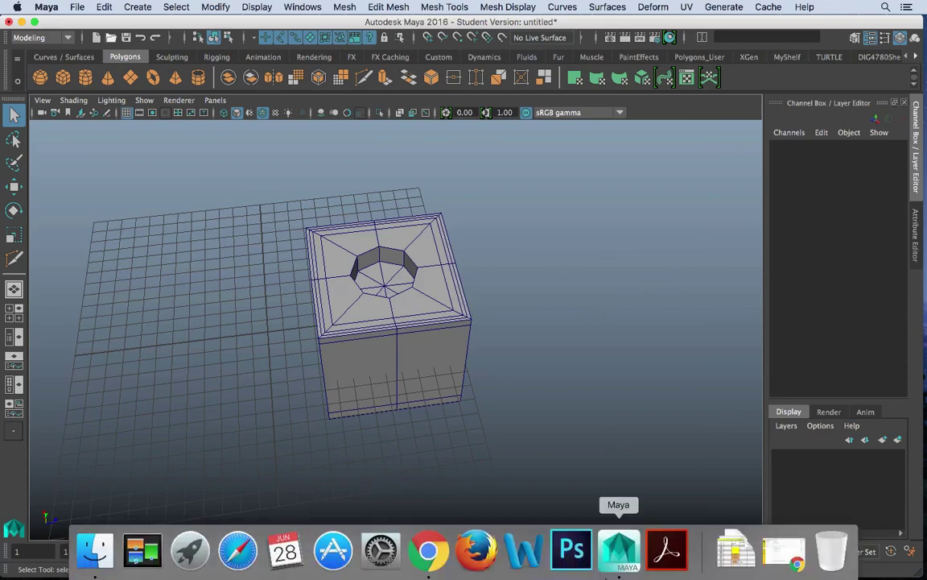